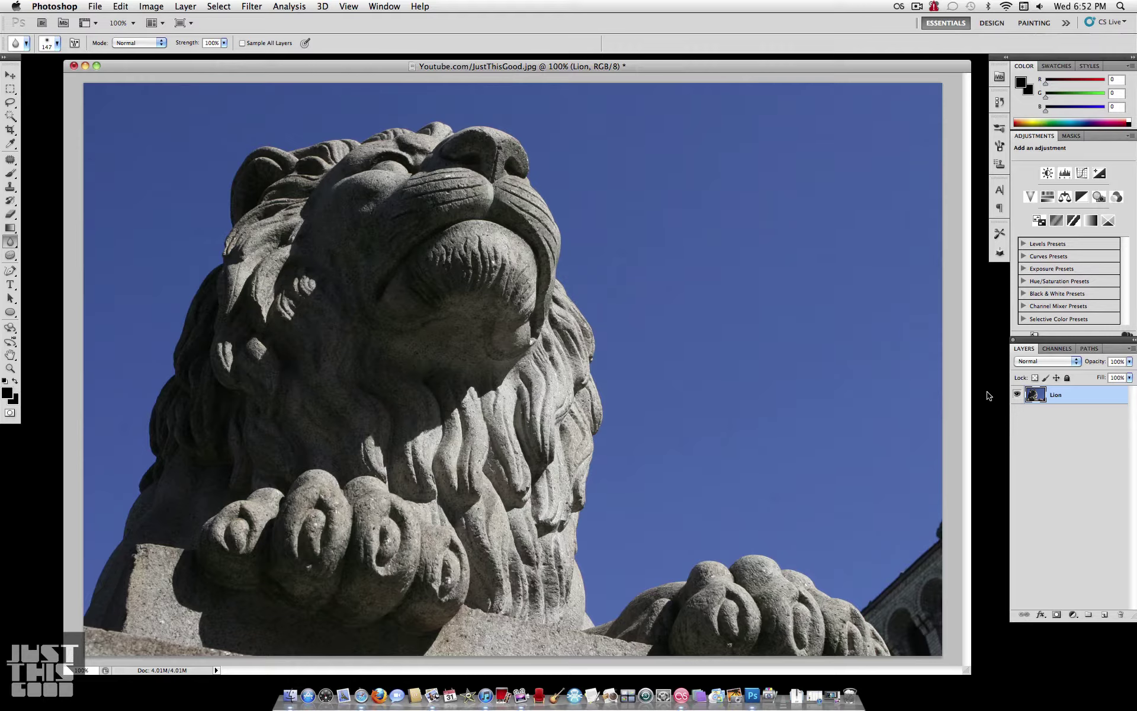
- Open the Lens Correction filter on the lion photo and show its Custom settings
{"action": "left_click", "coordinate": [251, 7]}
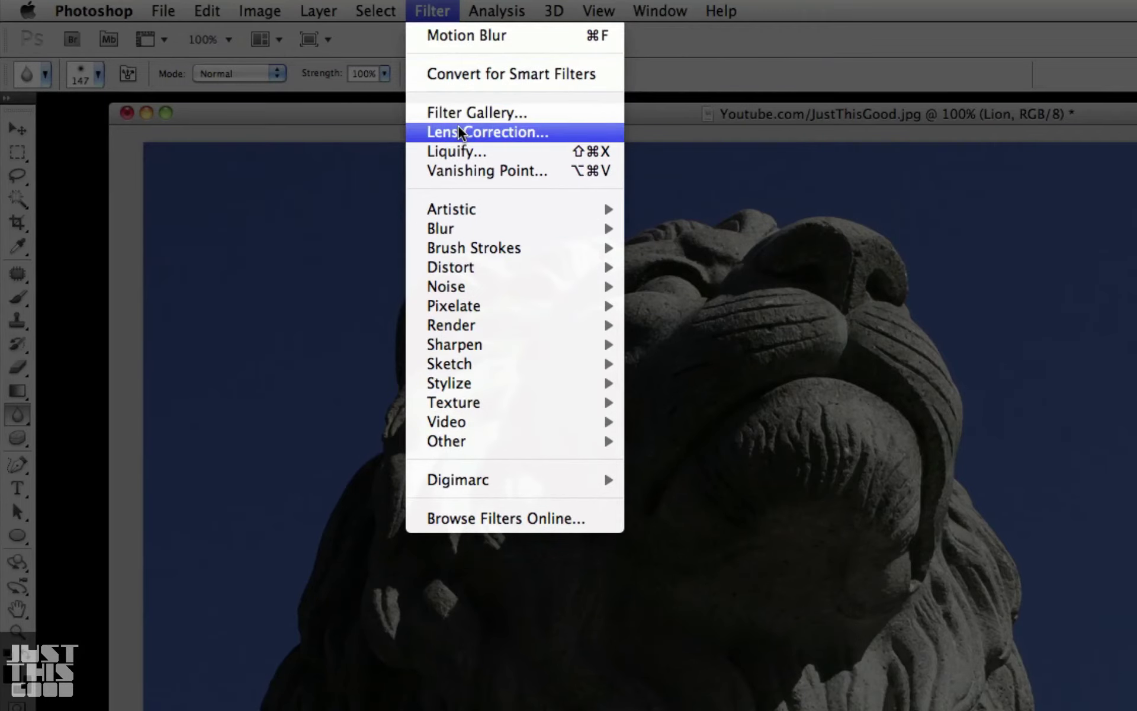
{"action": "left_click", "coordinate": [460, 131]}
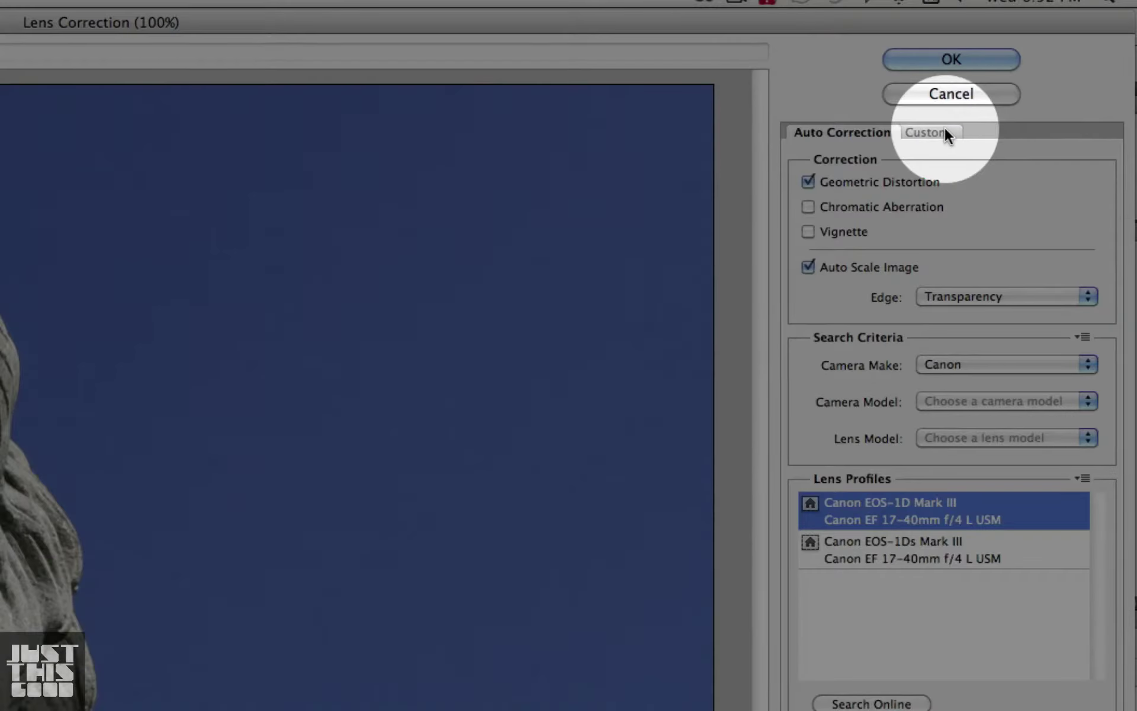
{"action": "left_click", "coordinate": [1031, 82]}
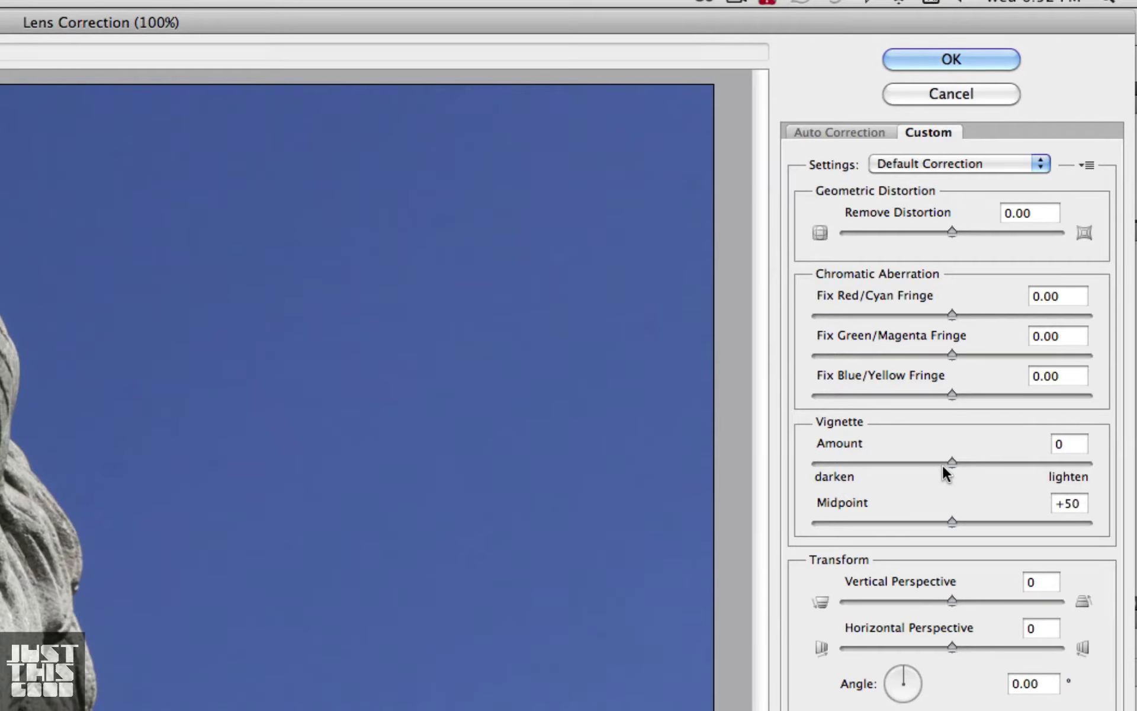
- Apply a lens-correction vignette with amount -100 and midpoint +40 to the lion photo
{"action": "left_click_drag", "start_coordinate": [948, 463], "coordinate": [917, 471]}
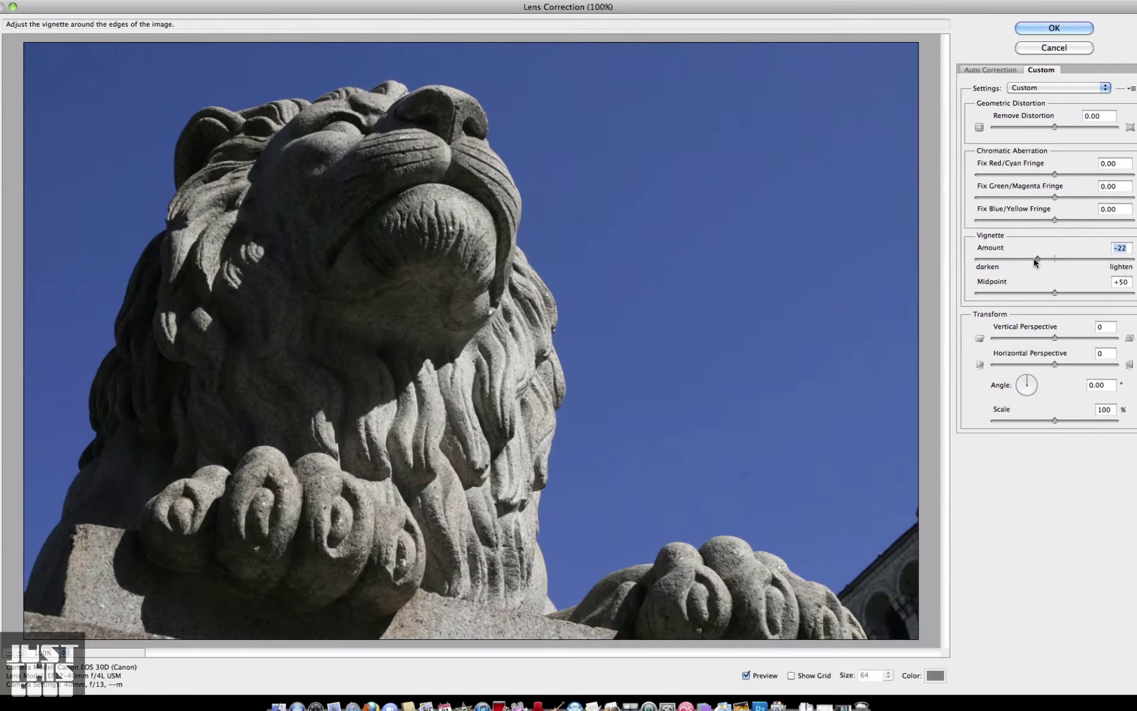
{"action": "left_click_drag", "start_coordinate": [1035, 262], "coordinate": [971, 265]}
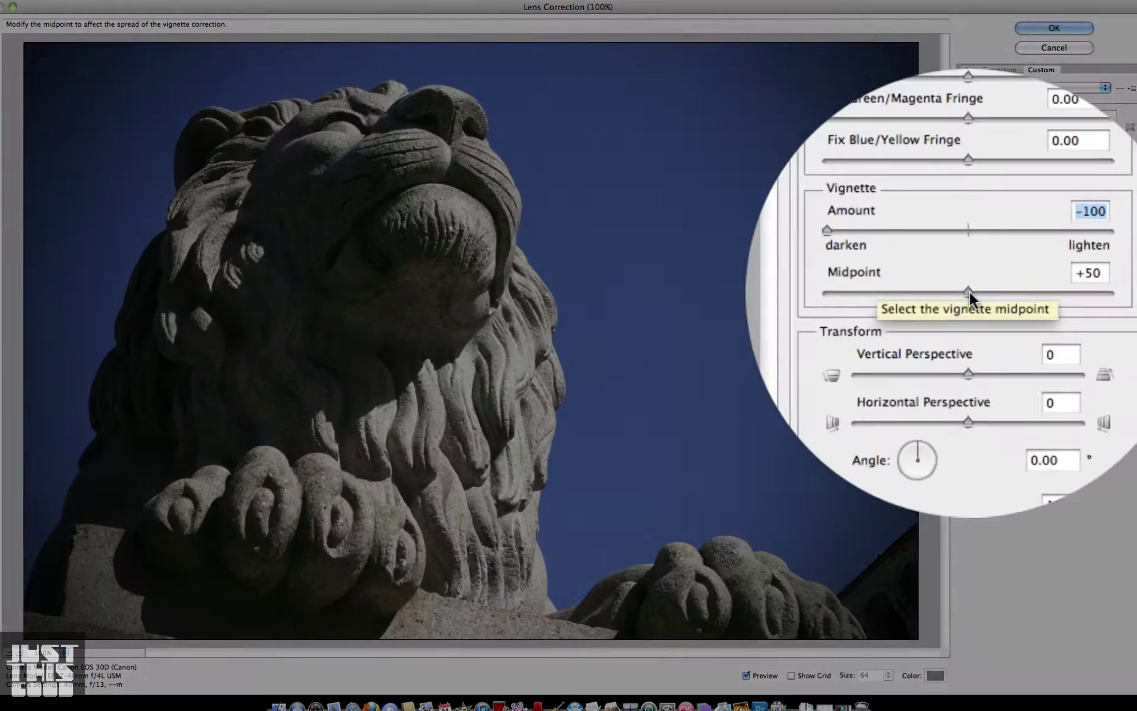
{"action": "left_click_drag", "start_coordinate": [1056, 294], "coordinate": [1136, 298]}
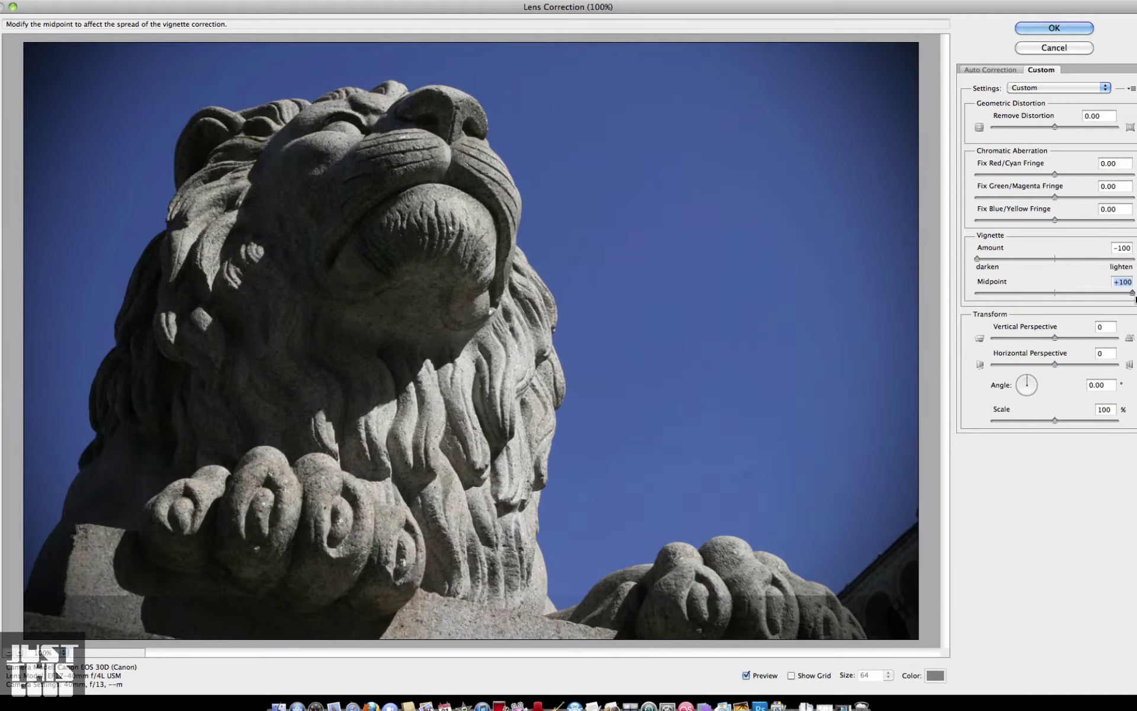
{"action": "left_click_drag", "start_coordinate": [1136, 299], "coordinate": [1035, 296]}
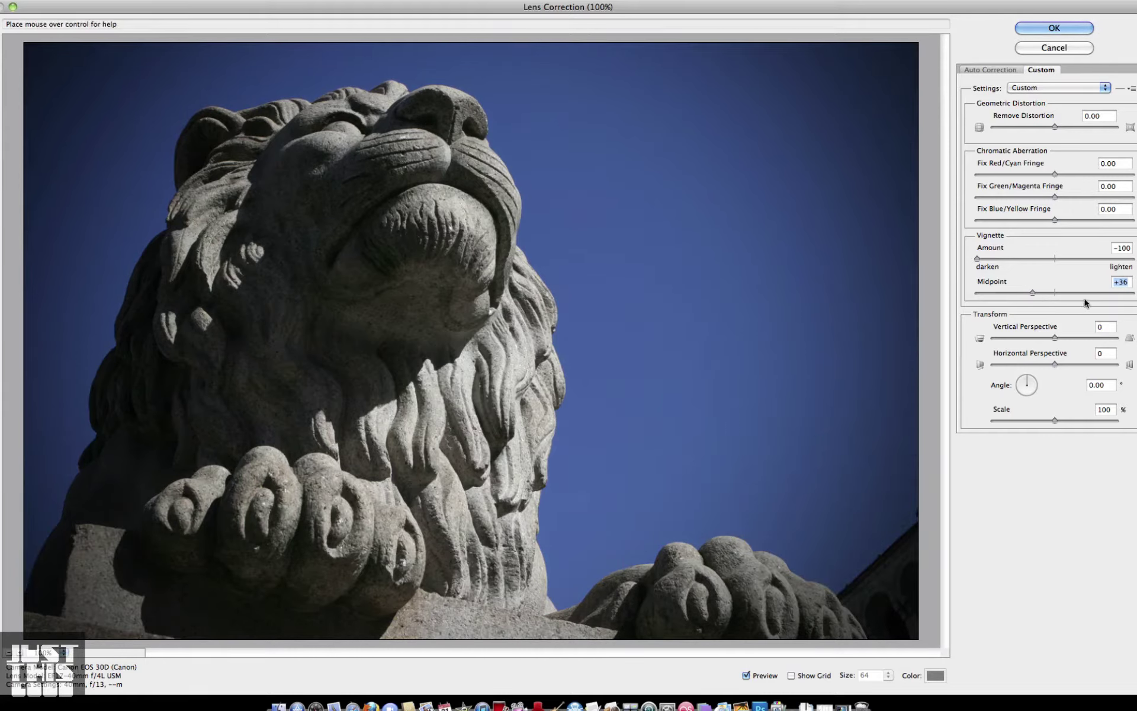
{"action": "mouse_move", "coordinate": [1035, 295]}
{"action": "left_mouse_down"}
{"action": "mouse_move", "coordinate": [1053, 297]}
{"action": "mouse_move", "coordinate": [1039, 294]}
{"action": "left_mouse_up"}
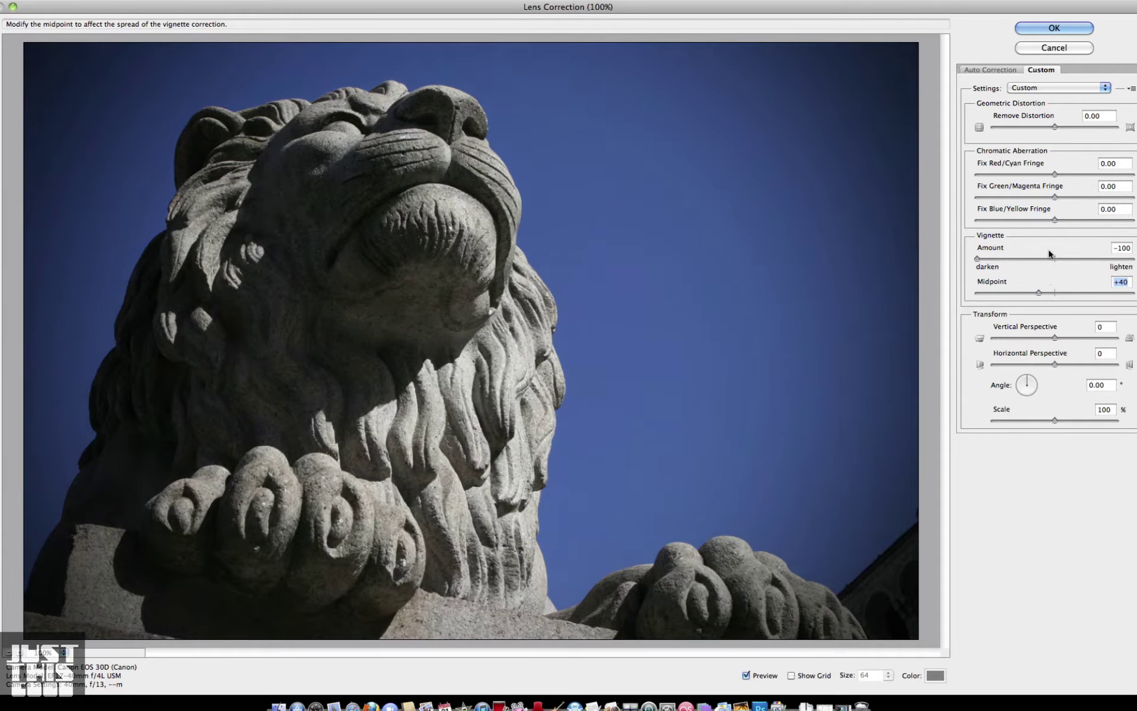
{"action": "left_click", "coordinate": [1079, 27]}
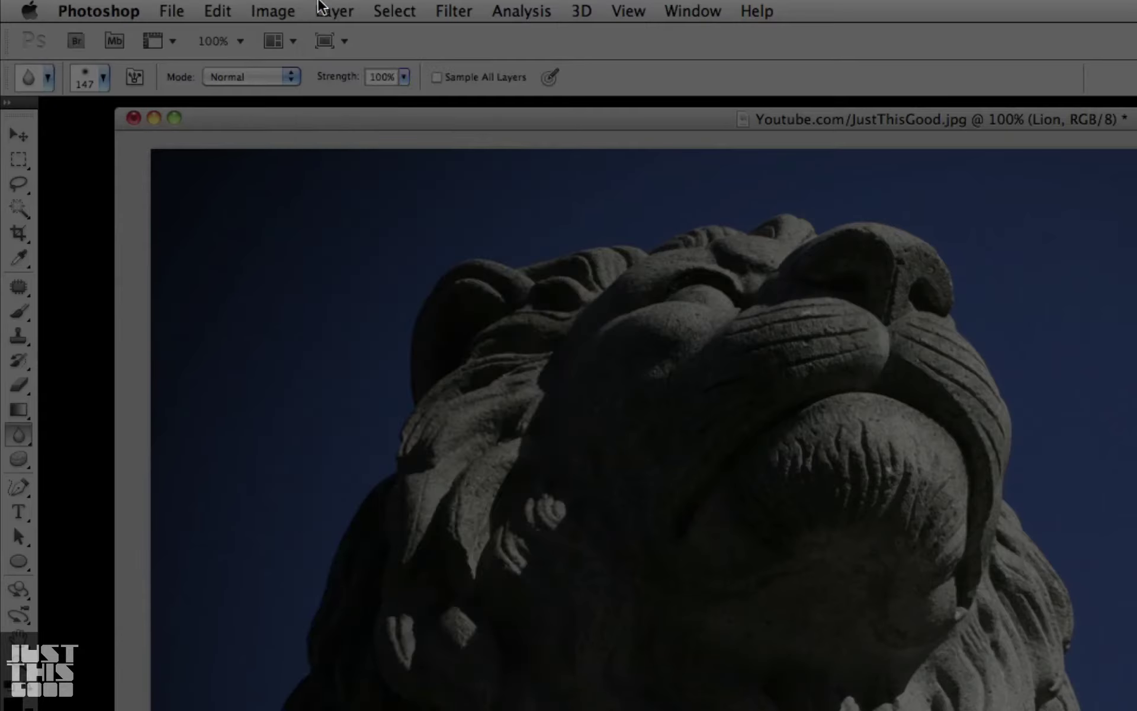
- Add a Black & White adjustment layer above Lion, set to Hue blend mode at 30% opacity
{"action": "left_click", "coordinate": [185, 6]}
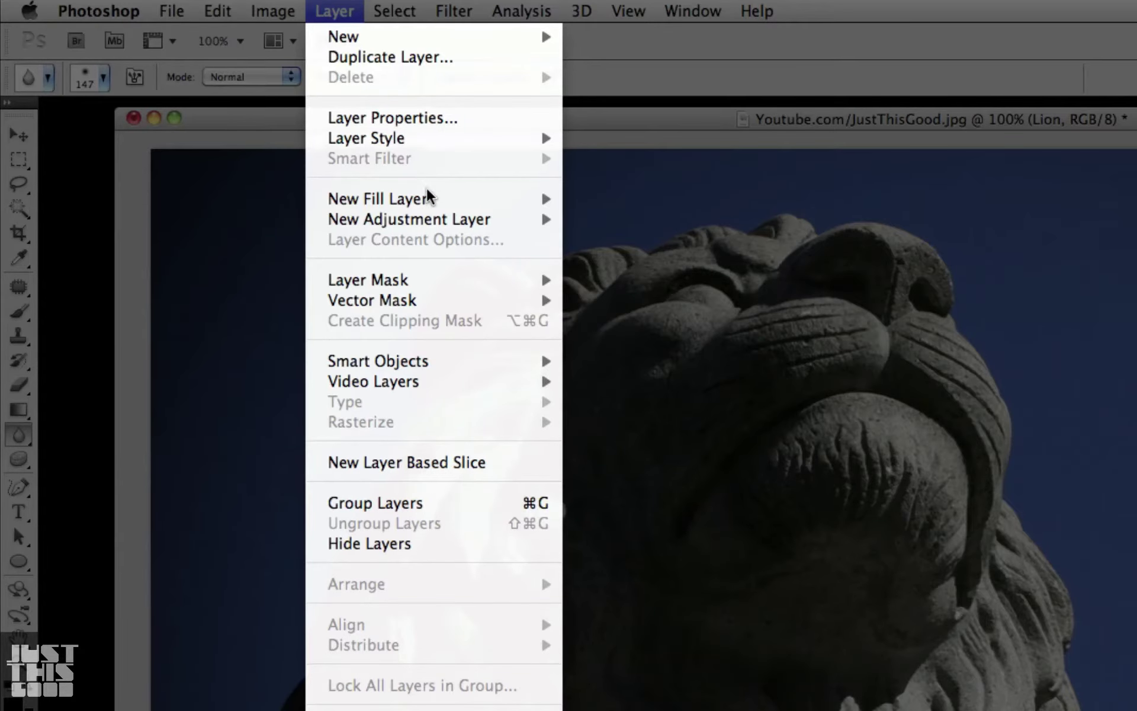
{"action": "mouse_move", "coordinate": [441, 219]}
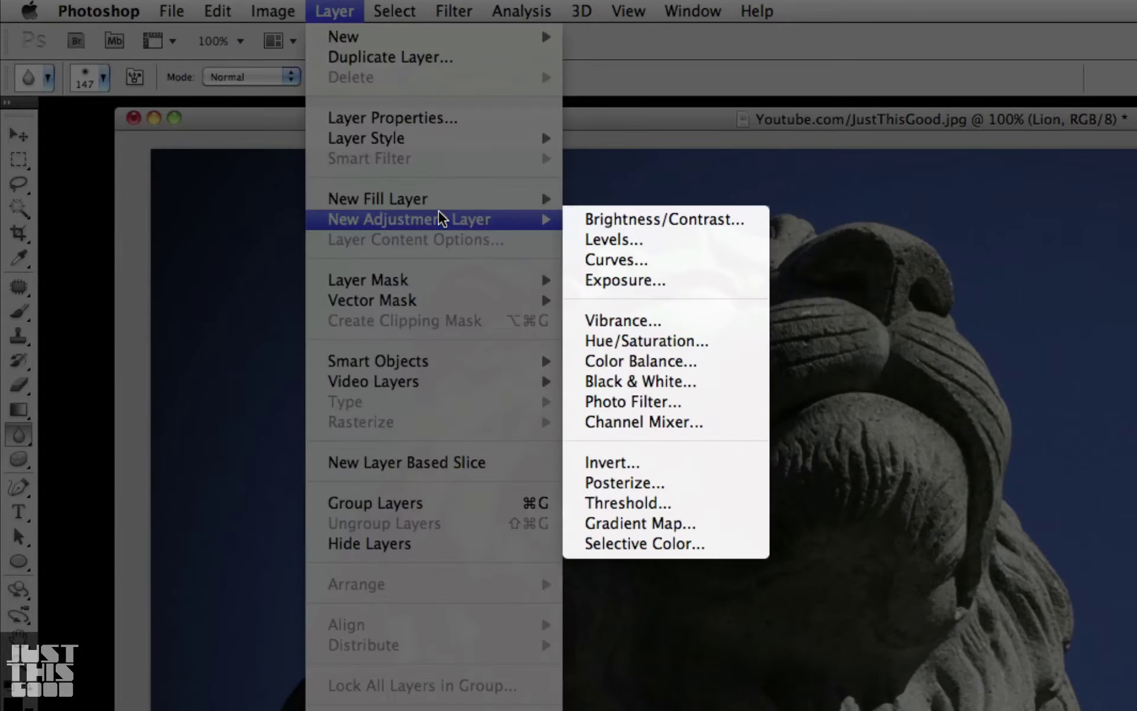
{"action": "left_click", "coordinate": [743, 384]}
{"action": "left_click", "coordinate": [667, 306]}
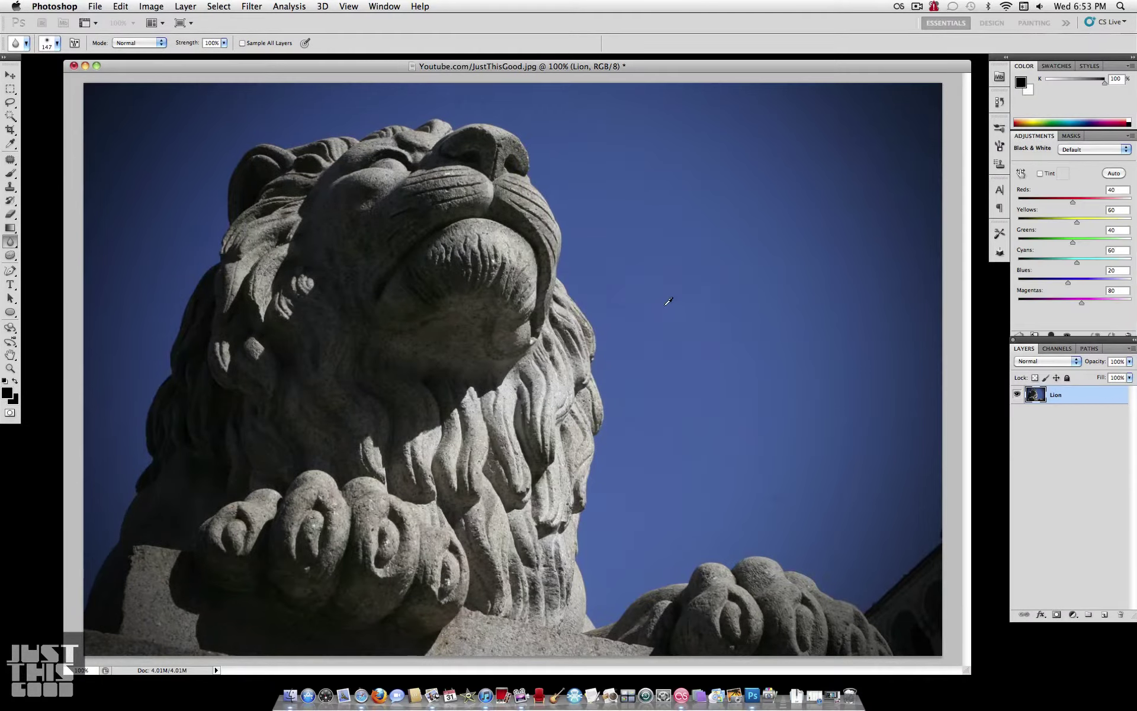
{"action": "left_click", "coordinate": [1061, 361]}
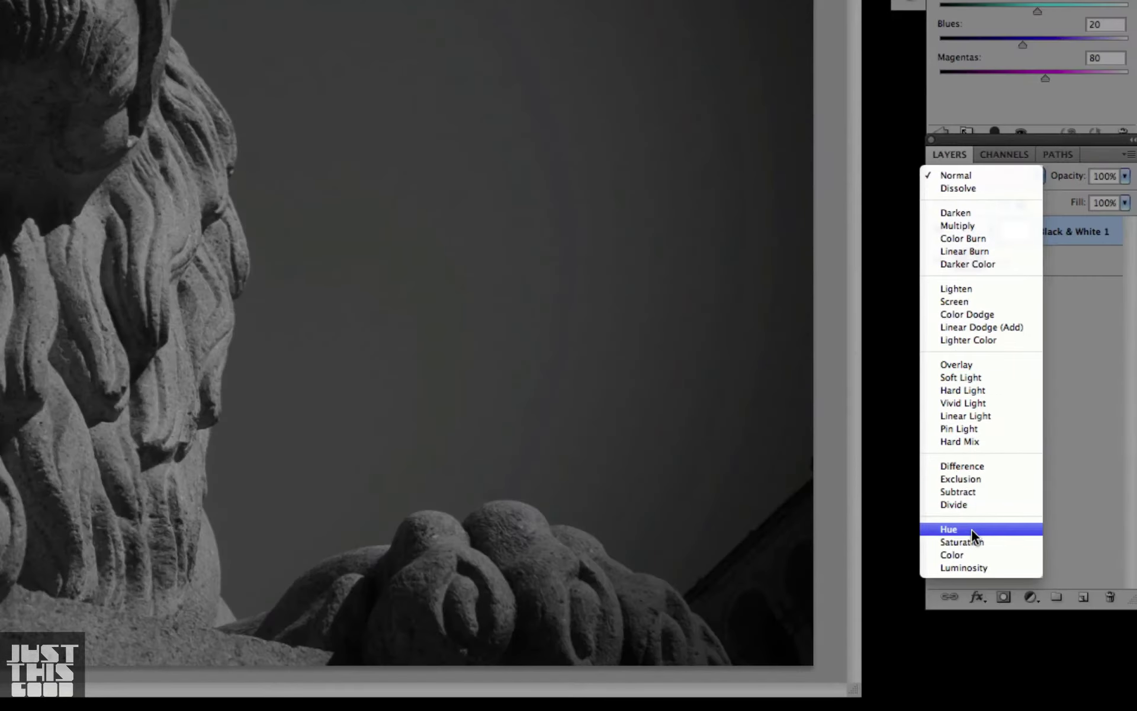
{"action": "left_click", "coordinate": [971, 528]}
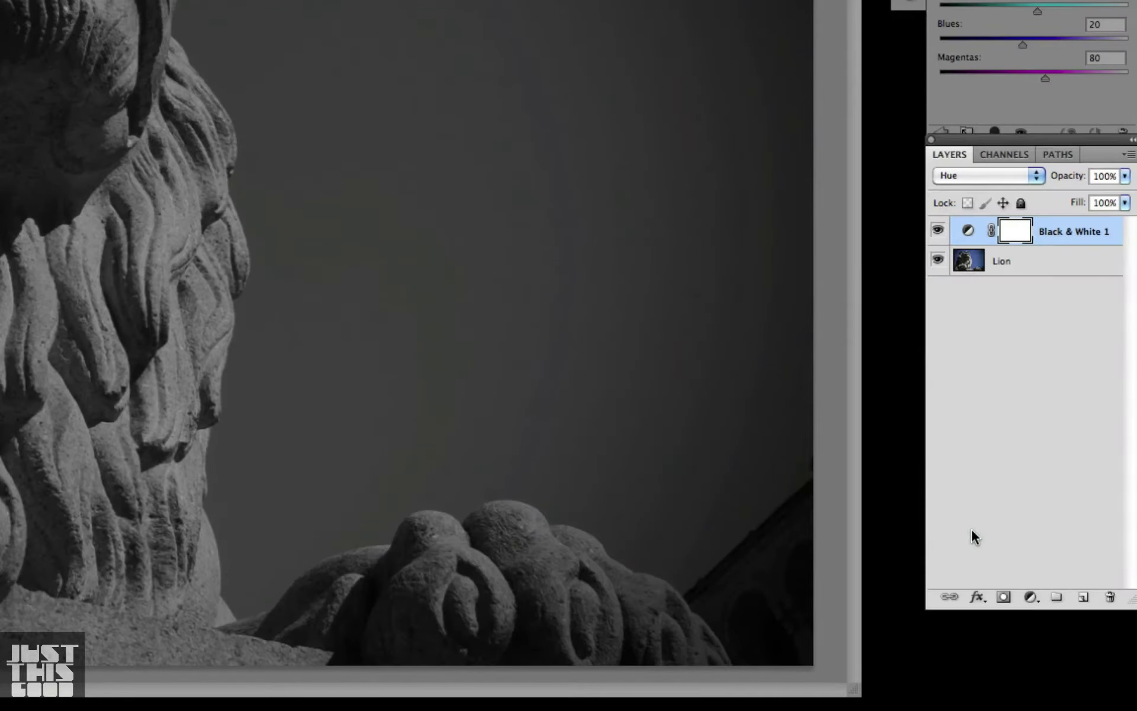
{"action": "left_click", "coordinate": [1125, 177]}
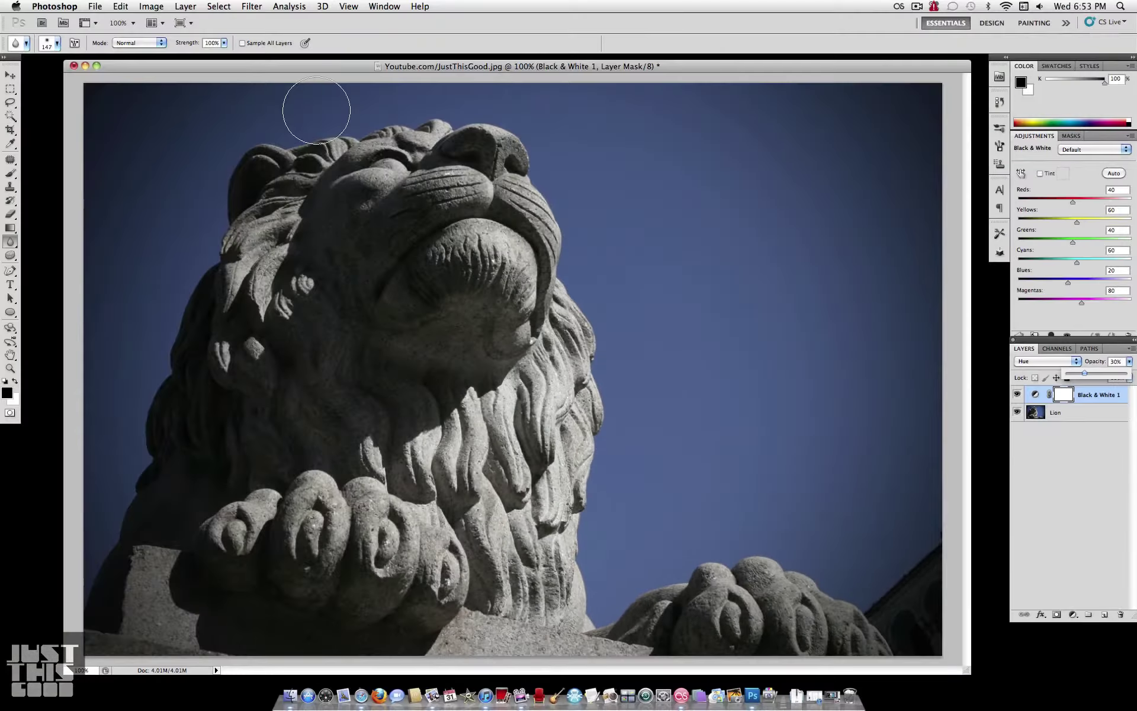
- Add a Curves layer using the Cross Process (RGB) preset and lower its opacity to 76%
{"action": "left_click", "coordinate": [184, 5]}
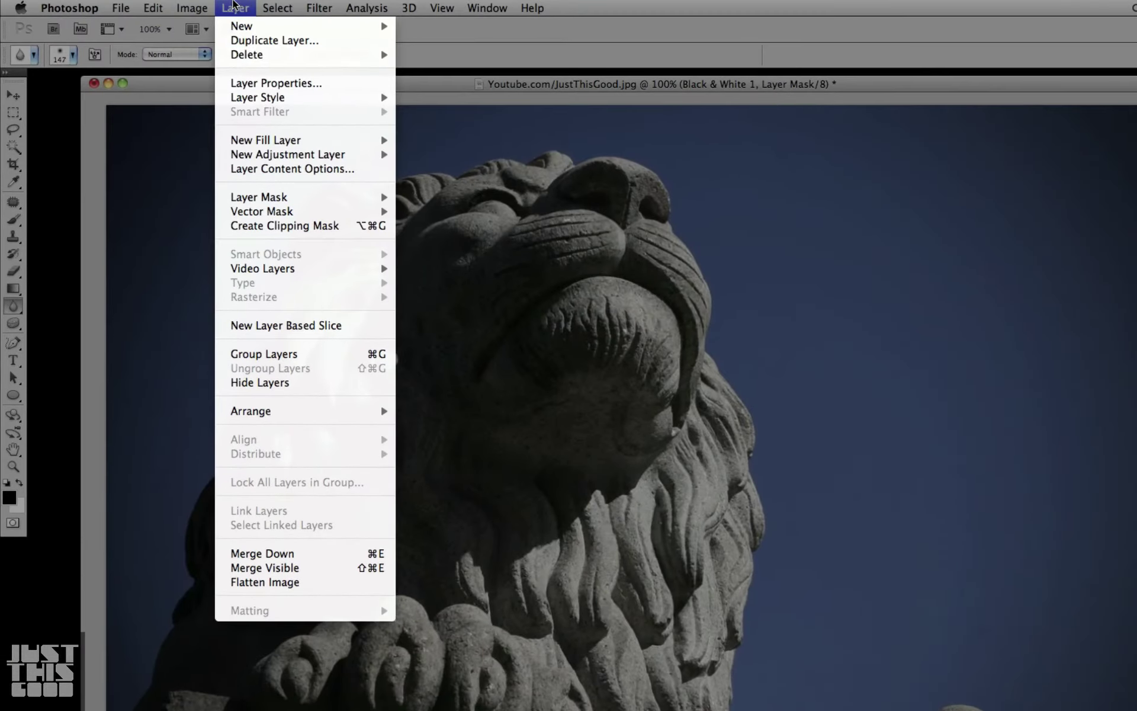
{"action": "mouse_move", "coordinate": [249, 122]}
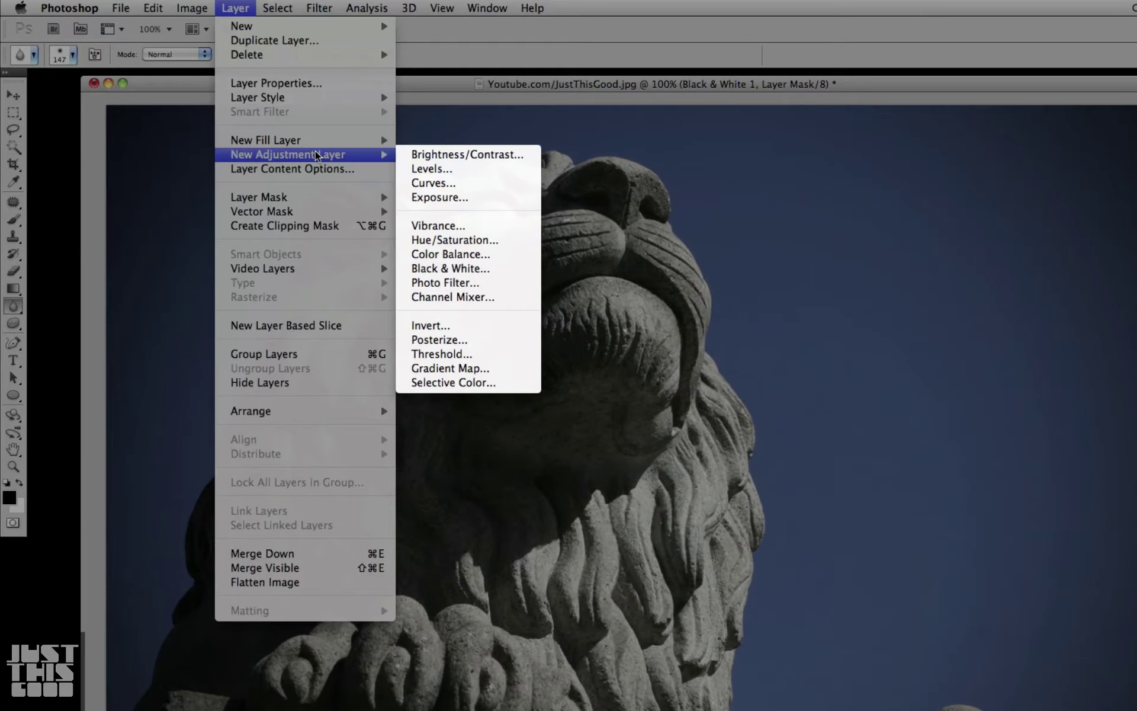
{"action": "left_click", "coordinate": [435, 183]}
{"action": "left_click", "coordinate": [833, 383]}
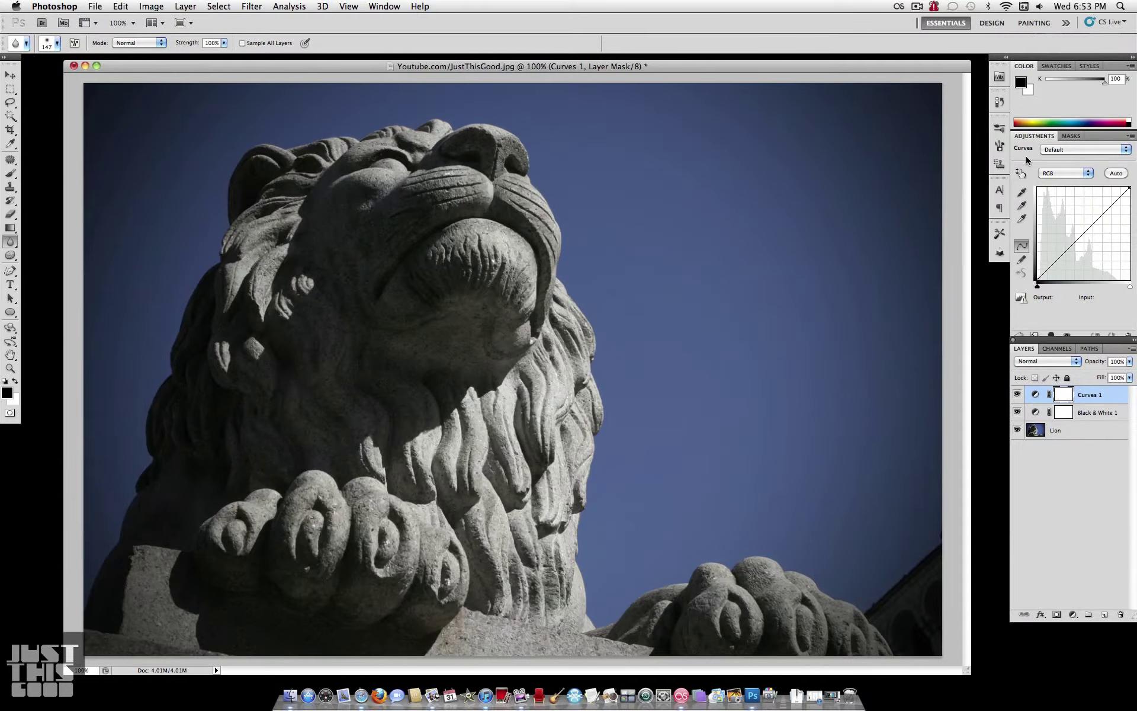
{"action": "left_click", "coordinate": [1084, 149]}
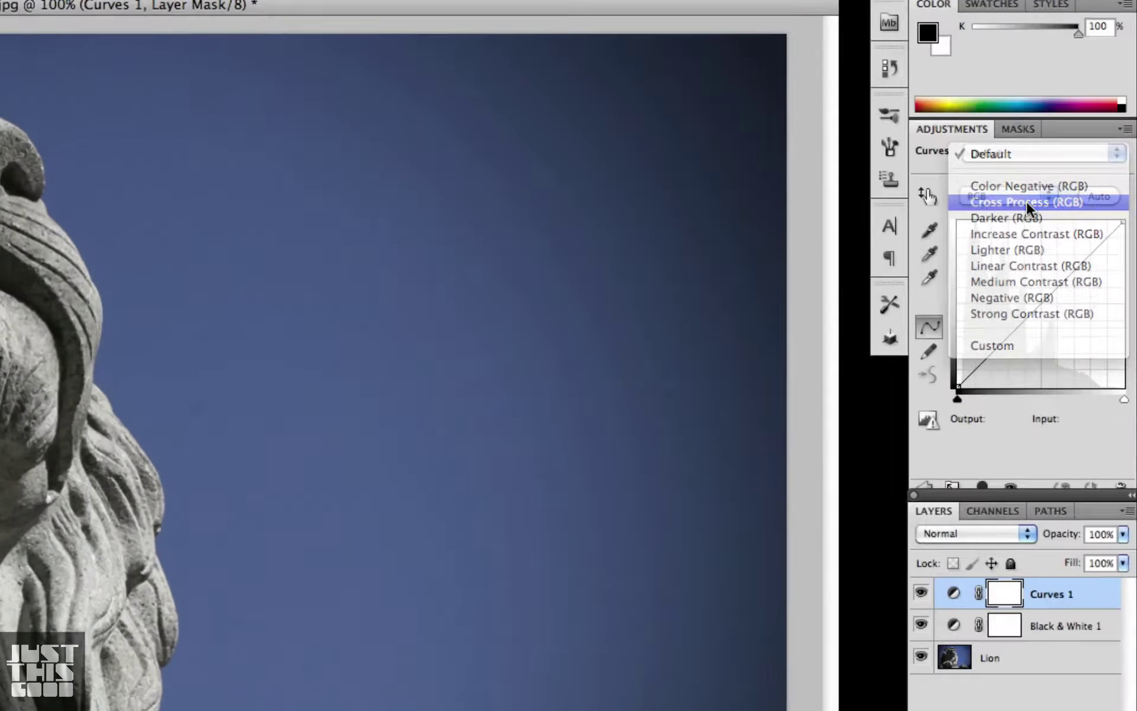
{"action": "left_click", "coordinate": [1026, 201]}
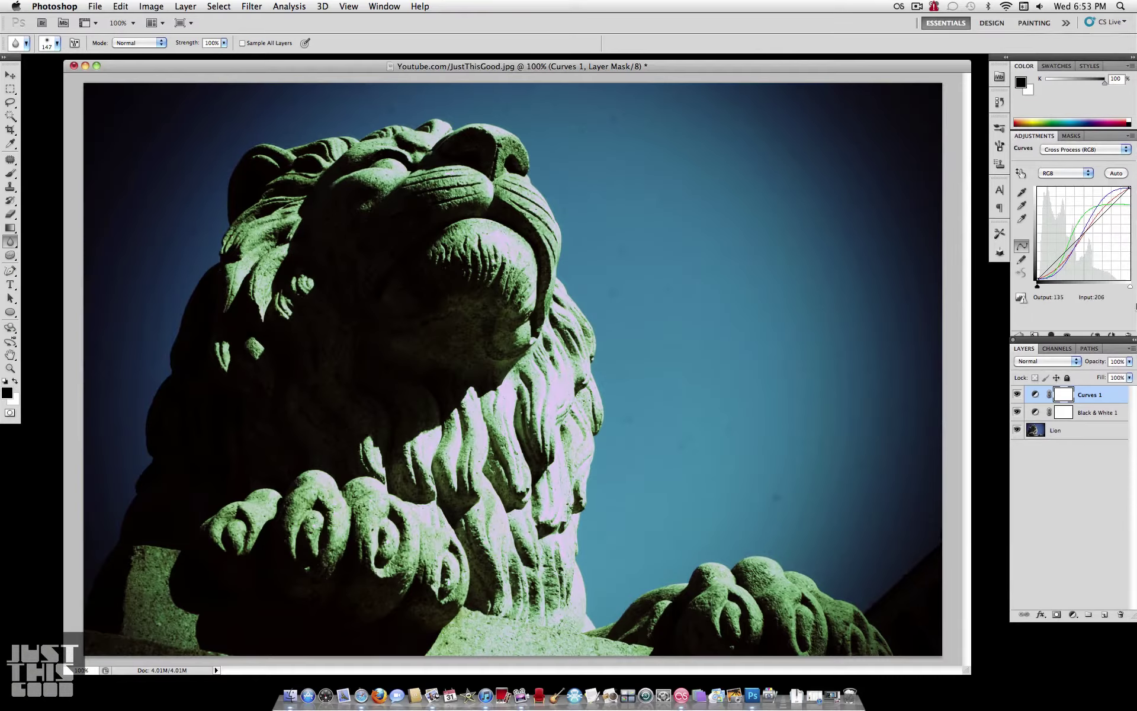
{"action": "left_click", "coordinate": [1130, 362]}
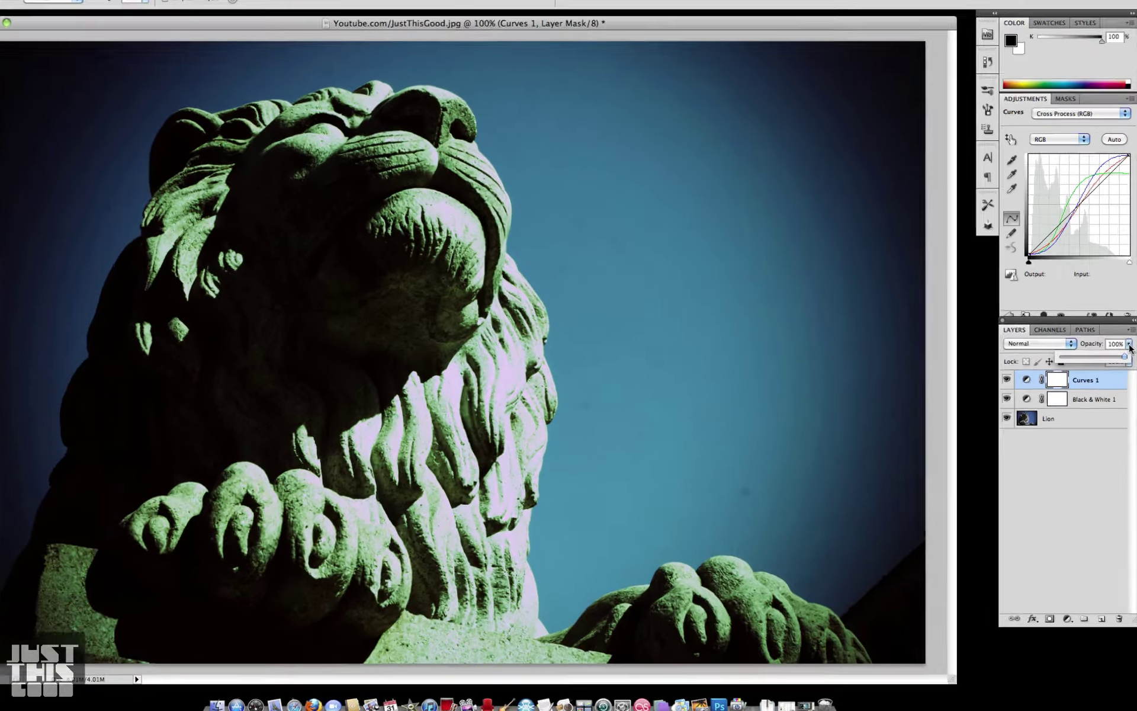
{"action": "left_click_drag", "start_coordinate": [1121, 367], "coordinate": [1114, 371]}
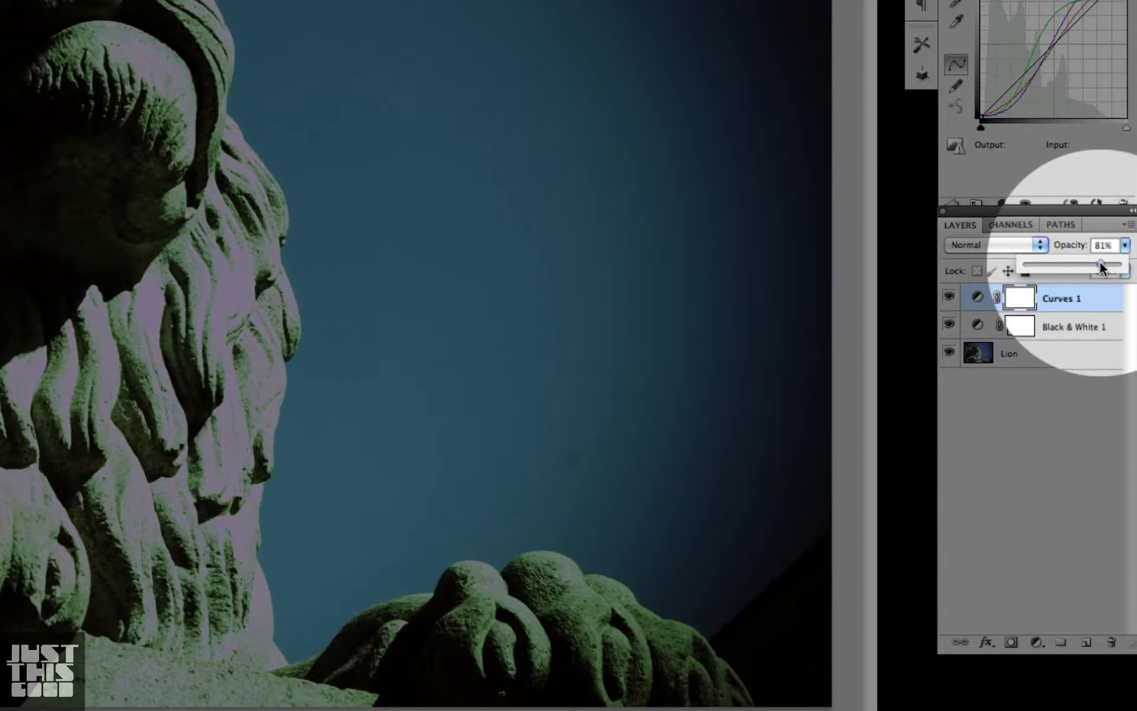
{"action": "left_click_drag", "start_coordinate": [1100, 262], "coordinate": [1096, 266]}
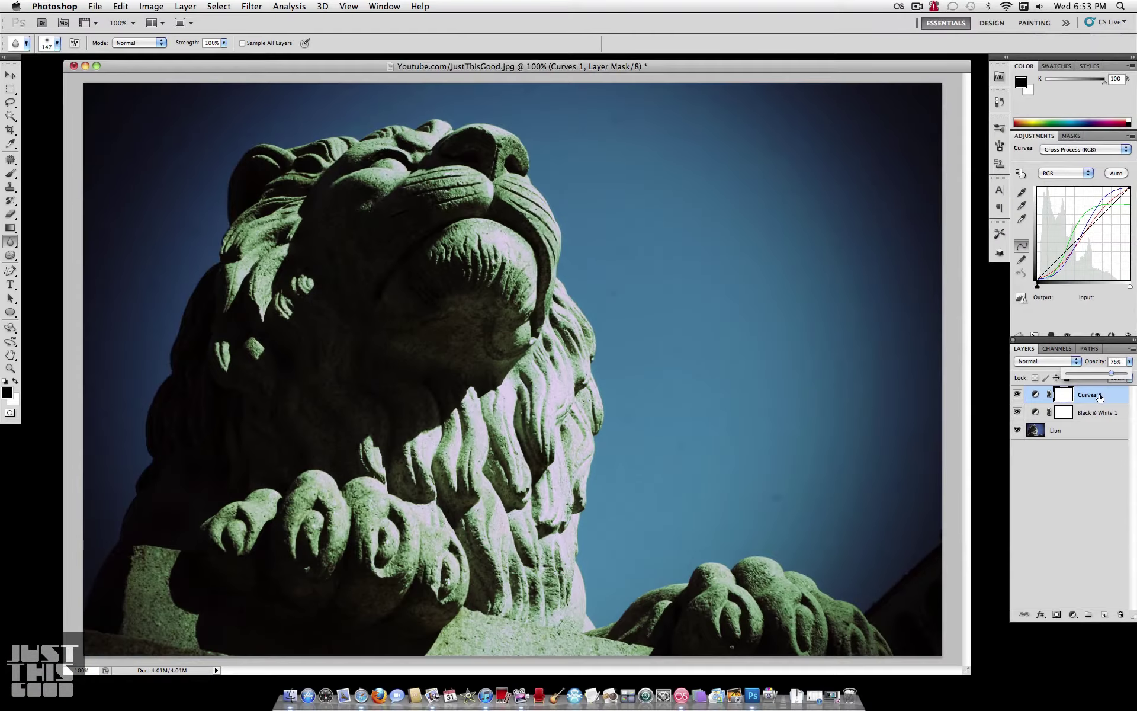
{"action": "left_click", "coordinate": [1100, 398]}
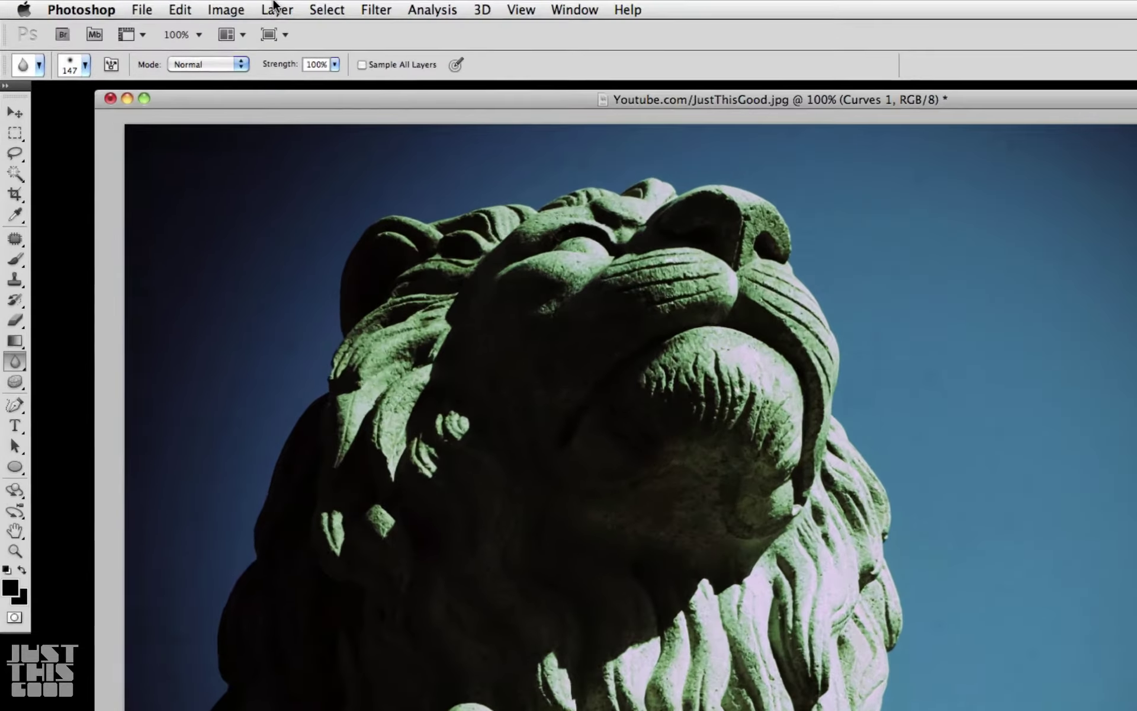
- Add a new Levels adjustment layer on top of the stack
{"action": "left_click", "coordinate": [185, 6]}
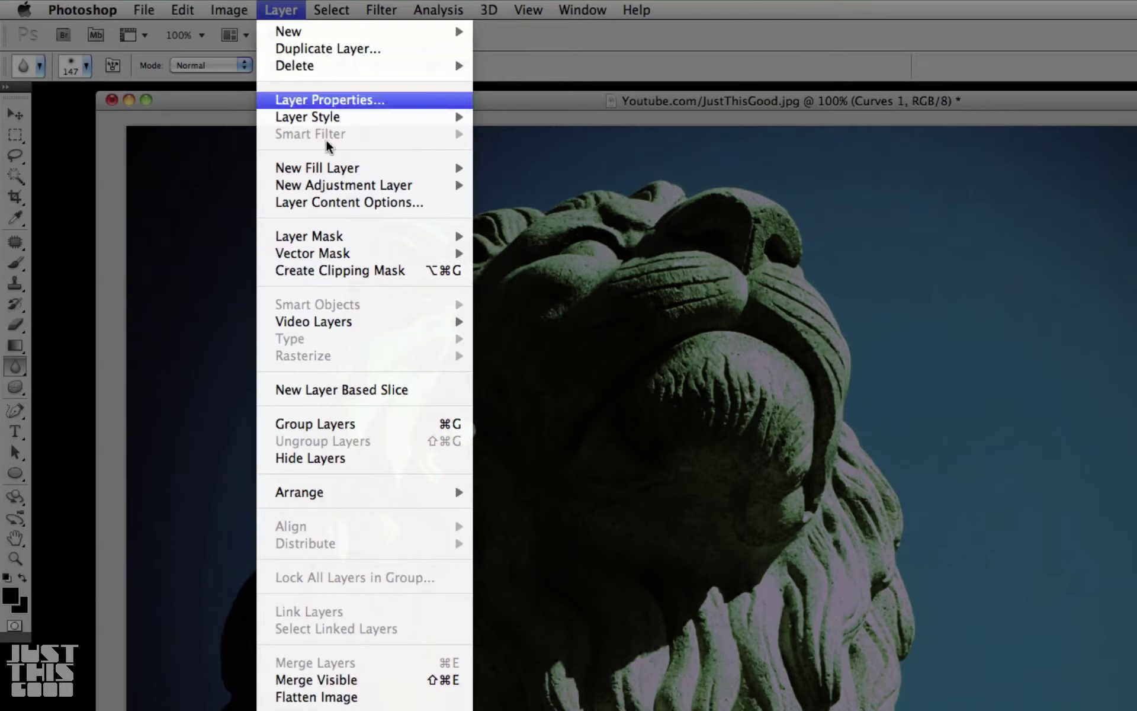
{"action": "mouse_move", "coordinate": [240, 129]}
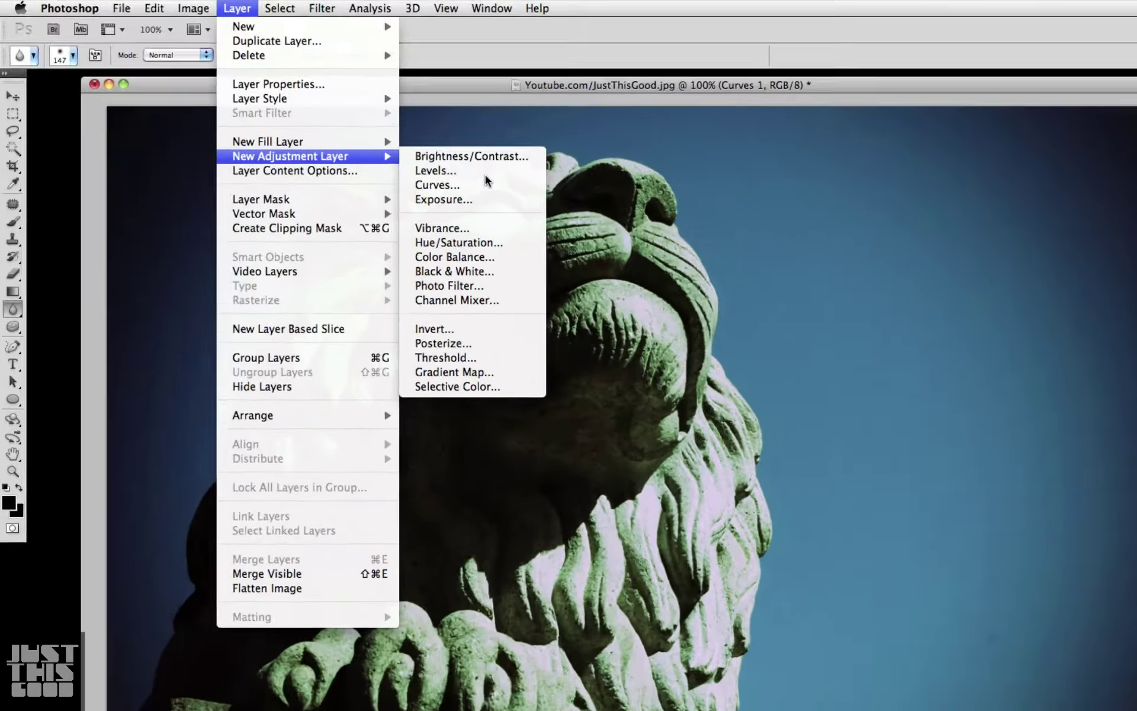
{"action": "left_click", "coordinate": [487, 173]}
{"action": "left_click", "coordinate": [782, 347]}
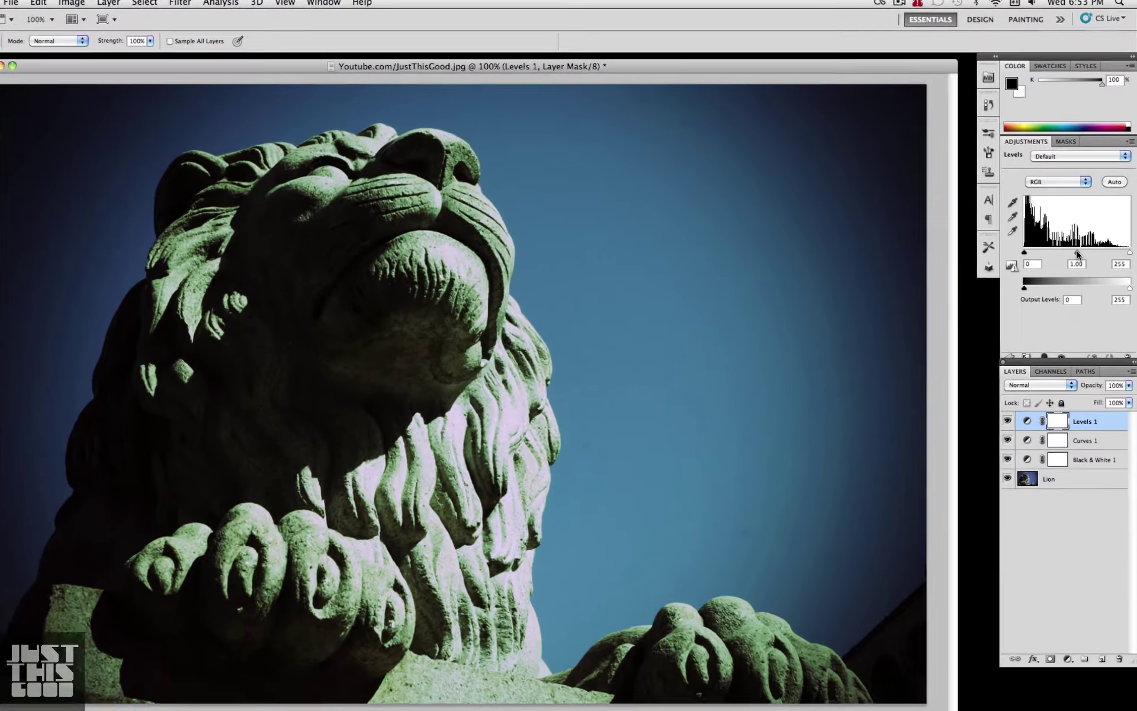
- Set the Levels input values to 0, 0.78 and 226, toggling visibility to compare
{"action": "left_click_drag", "start_coordinate": [1077, 253], "coordinate": [1085, 251]}
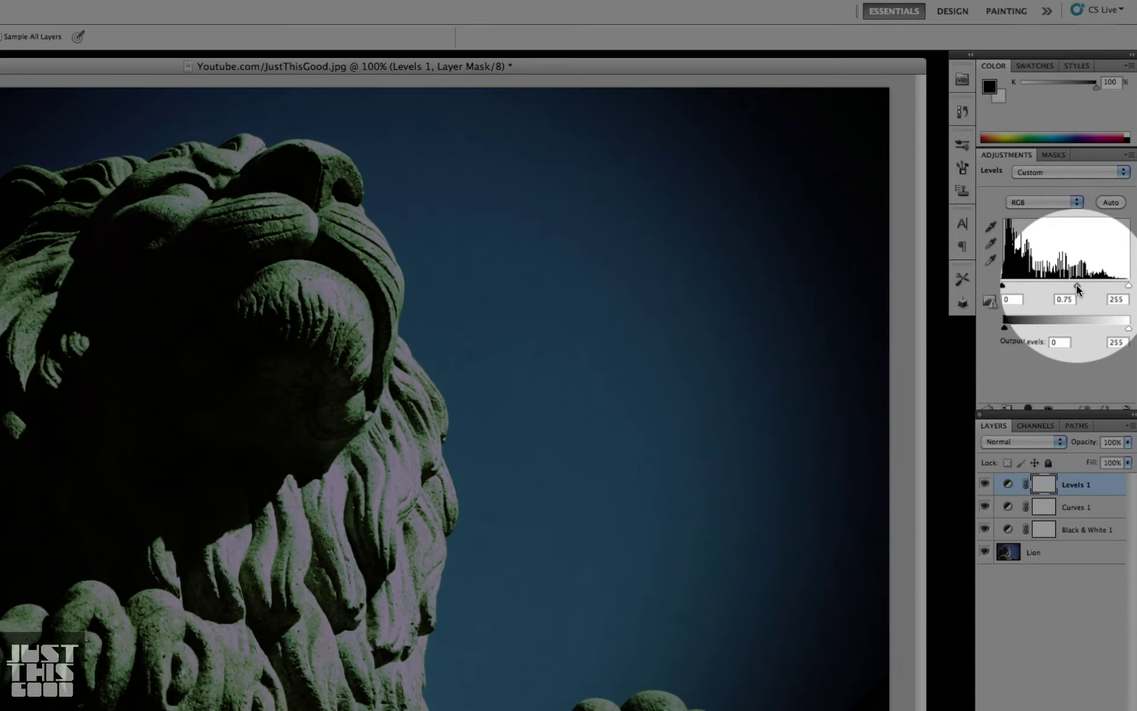
{"action": "left_click_drag", "start_coordinate": [1128, 285], "coordinate": [1094, 284]}
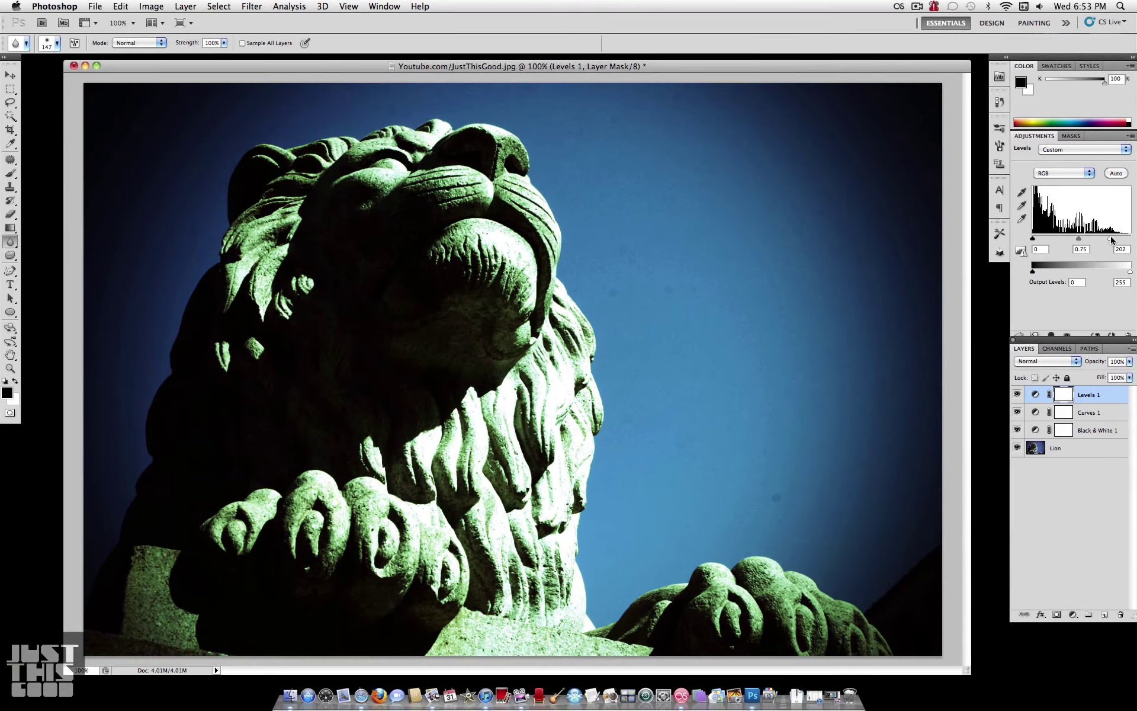
{"action": "left_click_drag", "start_coordinate": [1112, 239], "coordinate": [1116, 240]}
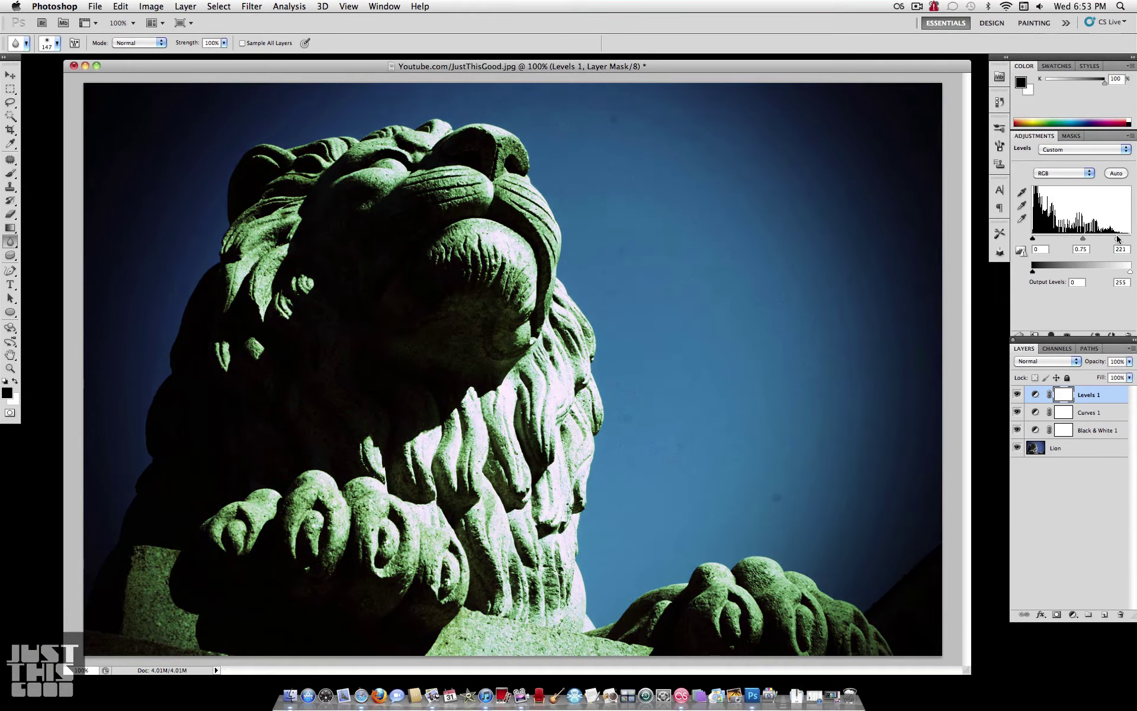
{"action": "left_click", "coordinate": [1017, 394]}
{"action": "left_click", "coordinate": [1017, 394]}
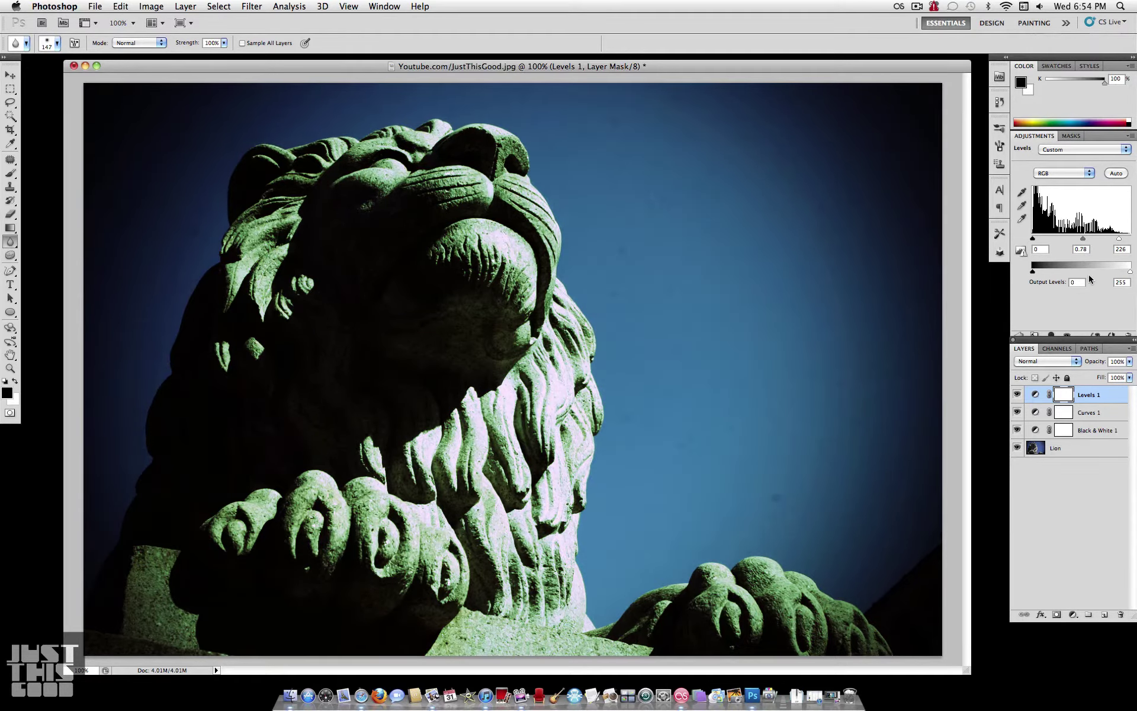
- Duplicate the Lion layer as Lion copy
{"action": "left_click", "coordinate": [1062, 445]}
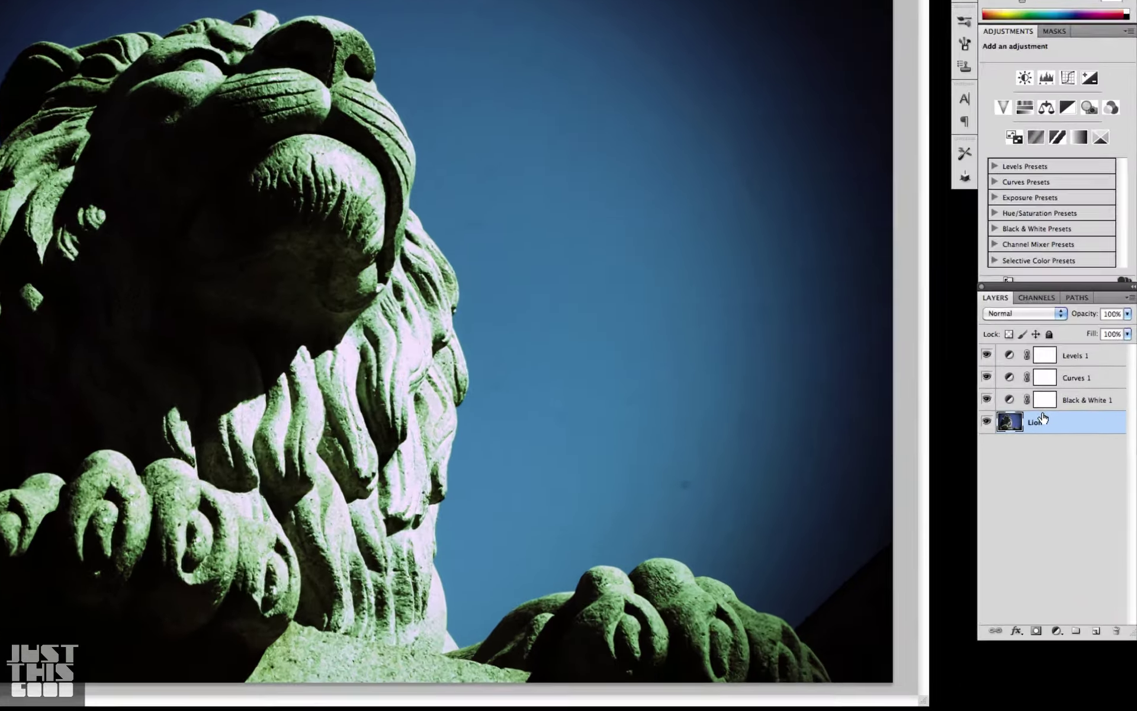
{"action": "right_click", "coordinate": [1062, 446]}
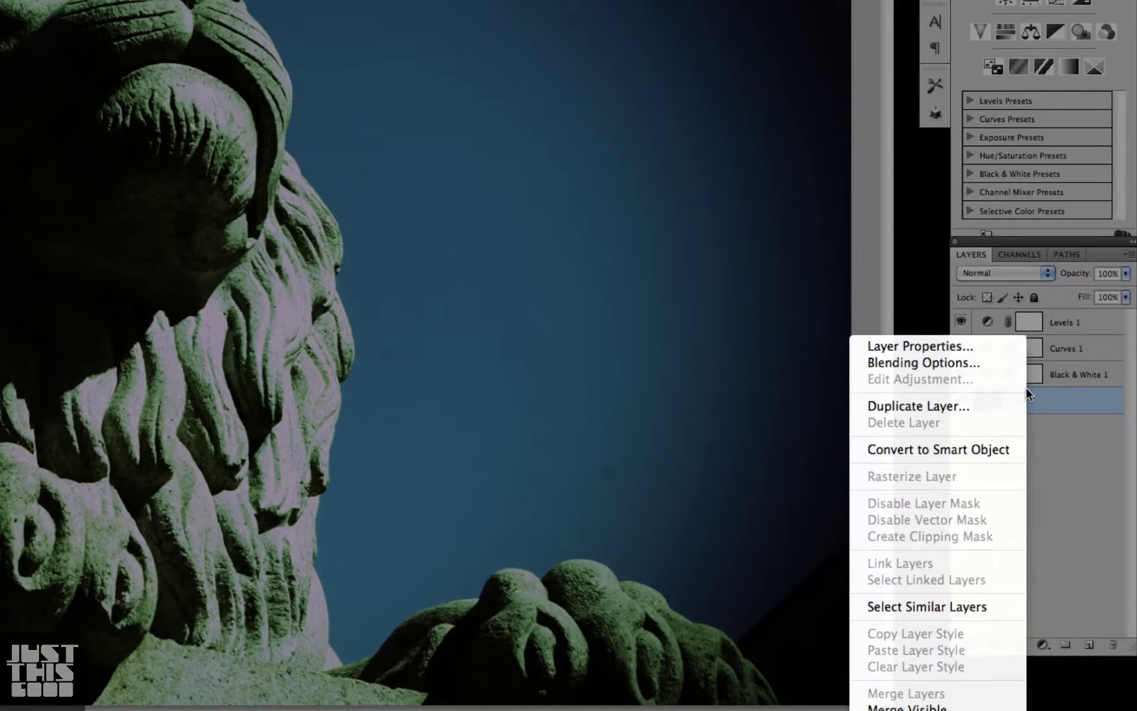
{"action": "left_click", "coordinate": [979, 410]}
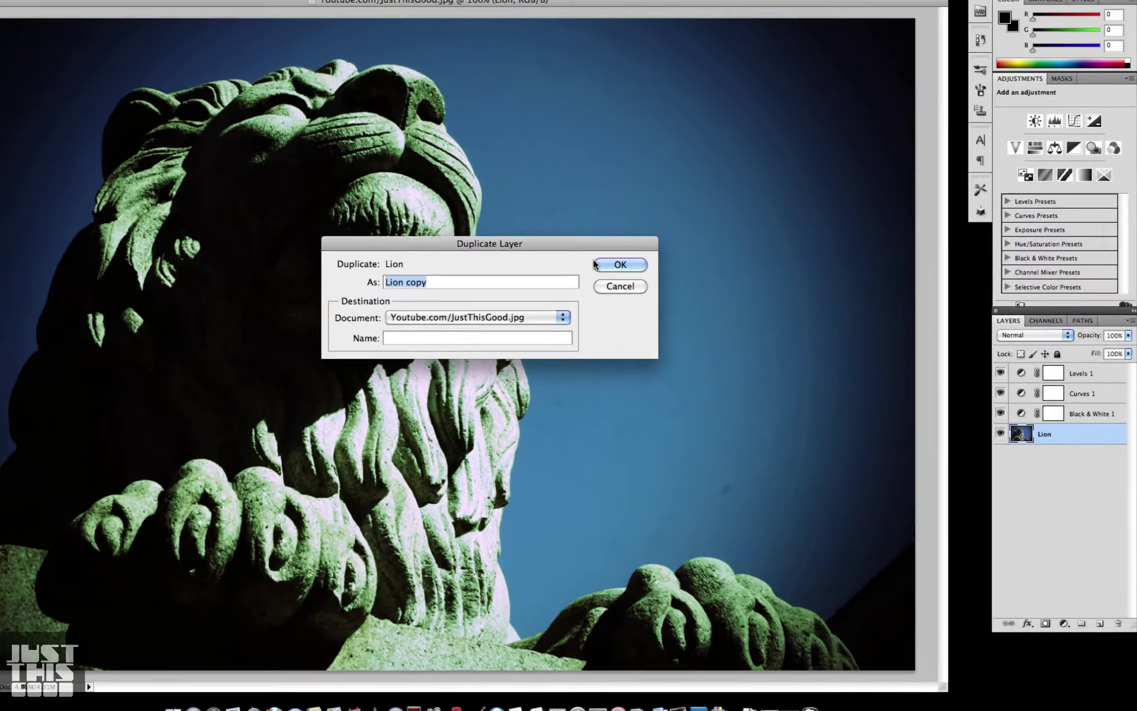
{"action": "key", "text": "Return"}
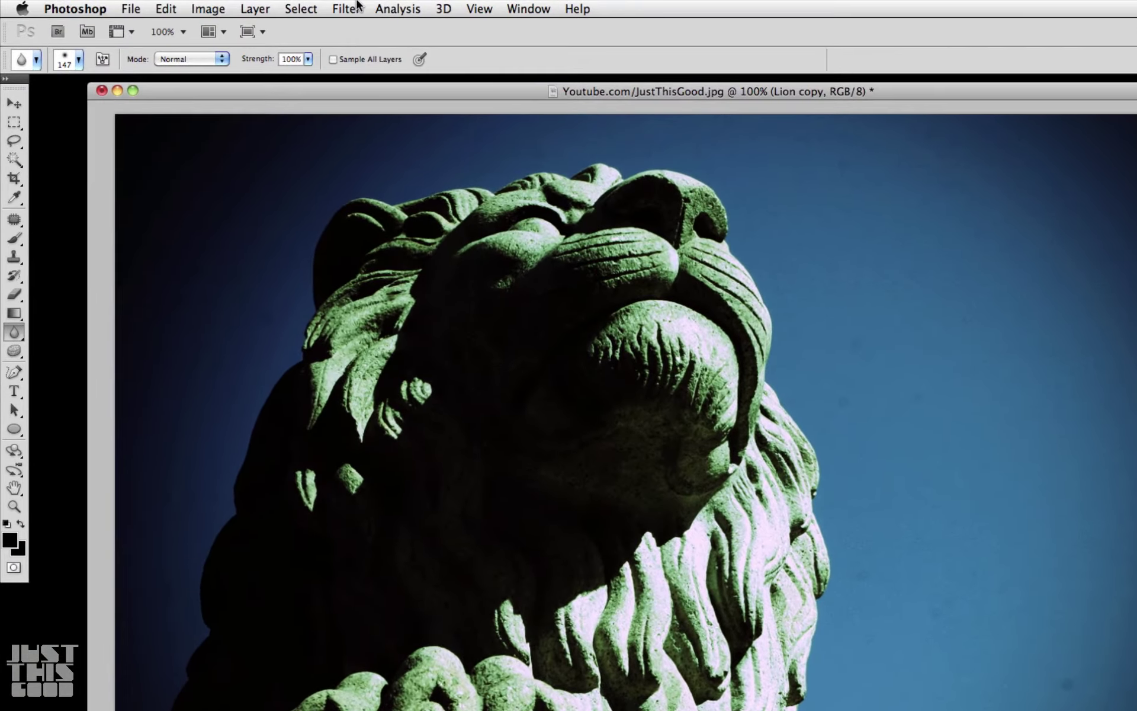
- Apply a Motion Blur with angle 90° and distance 295 pixels to Lion copy
{"action": "left_click", "coordinate": [242, 2]}
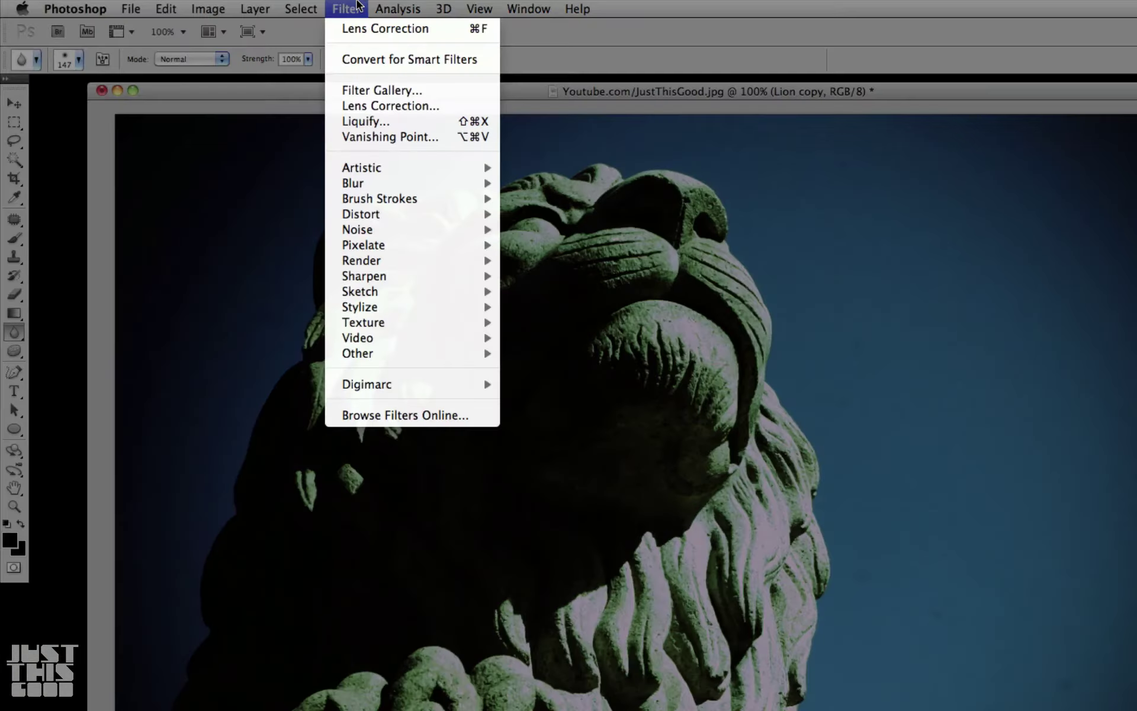
{"action": "mouse_move", "coordinate": [414, 183]}
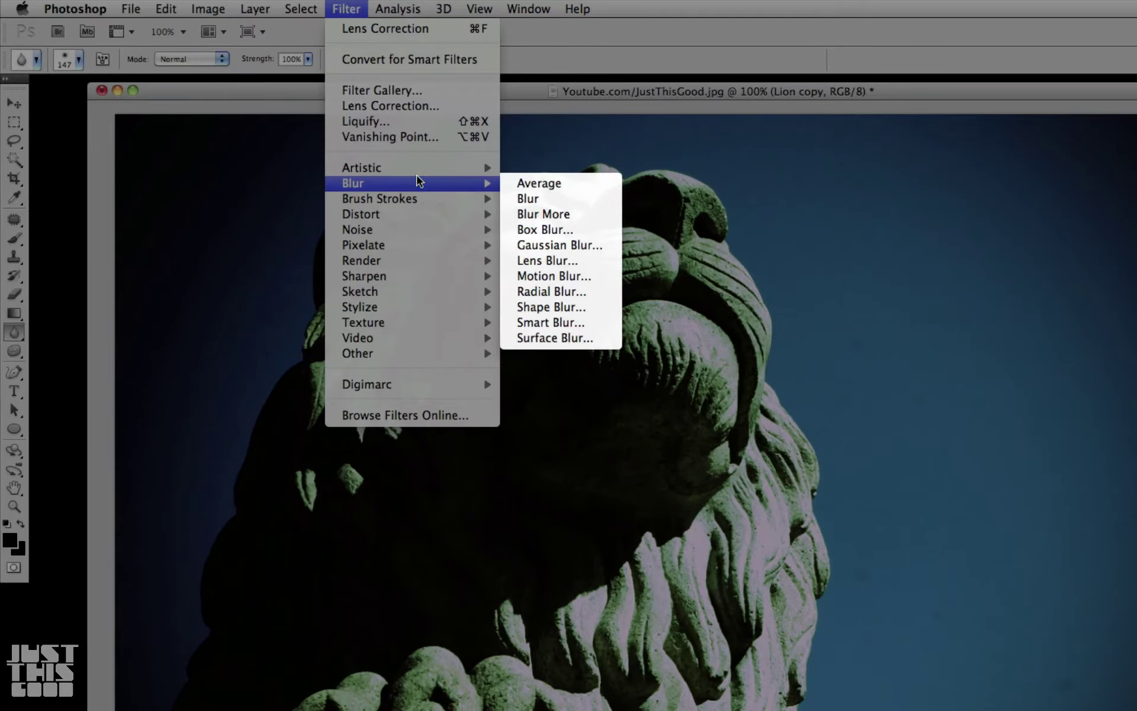
{"action": "left_click", "coordinate": [577, 276]}
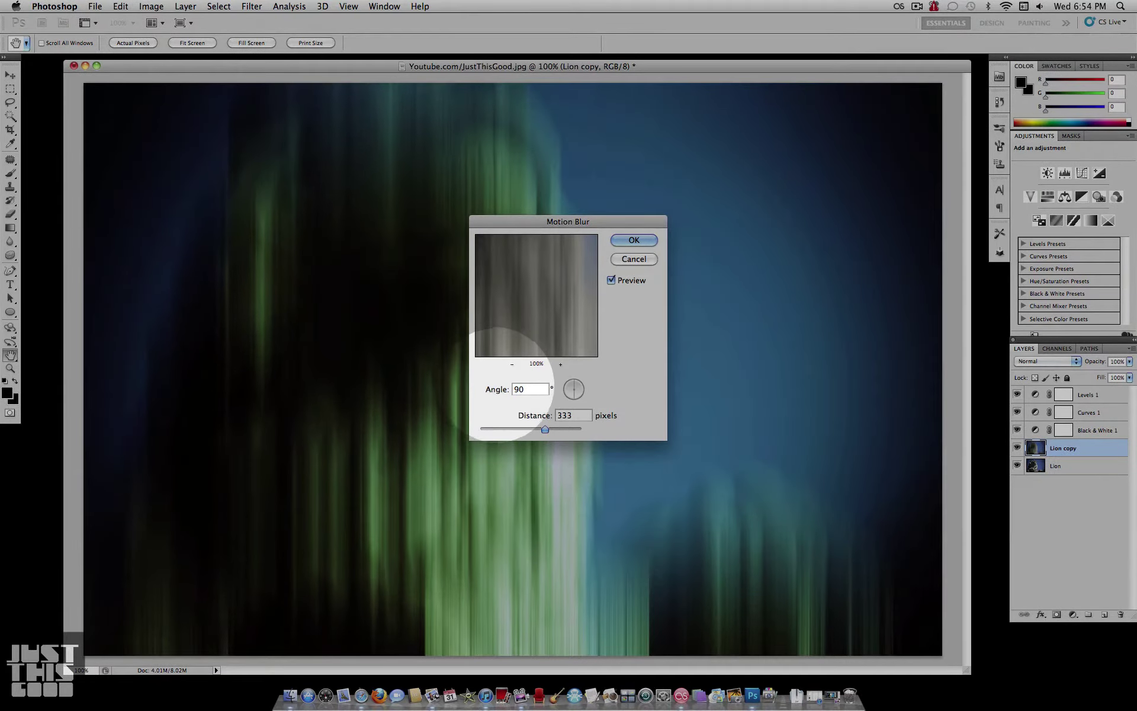
{"action": "left_click_drag", "start_coordinate": [543, 431], "coordinate": [541, 430]}
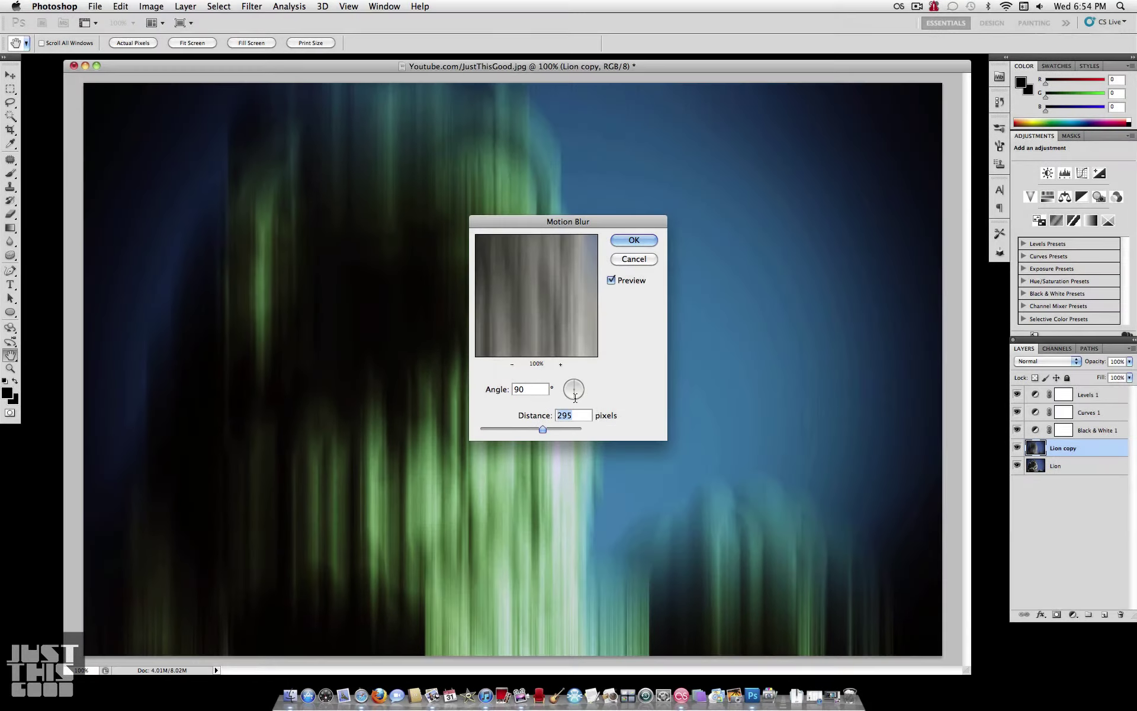
{"action": "left_click", "coordinate": [648, 238]}
{"action": "key", "text": "r"}
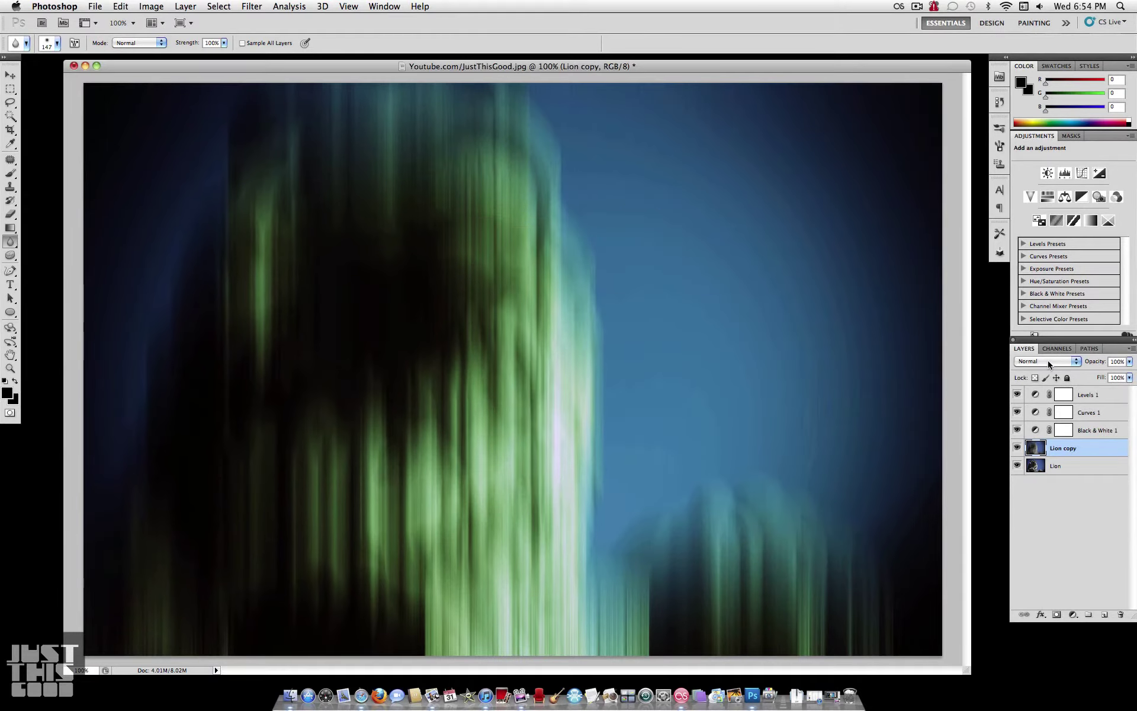
- Soften the bottom streaks with the Blur tool, then set up a soft 484 px brush
{"action": "mouse_move", "coordinate": [655, 622]}
{"action": "left_mouse_down"}
{"action": "mouse_move", "coordinate": [652, 604]}
{"action": "mouse_move", "coordinate": [627, 622]}
{"action": "mouse_move", "coordinate": [446, 640]}
{"action": "mouse_move", "coordinate": [655, 578]}
{"action": "mouse_move", "coordinate": [634, 617]}
{"action": "mouse_move", "coordinate": [563, 609]}
{"action": "mouse_move", "coordinate": [630, 580]}
{"action": "left_mouse_up"}
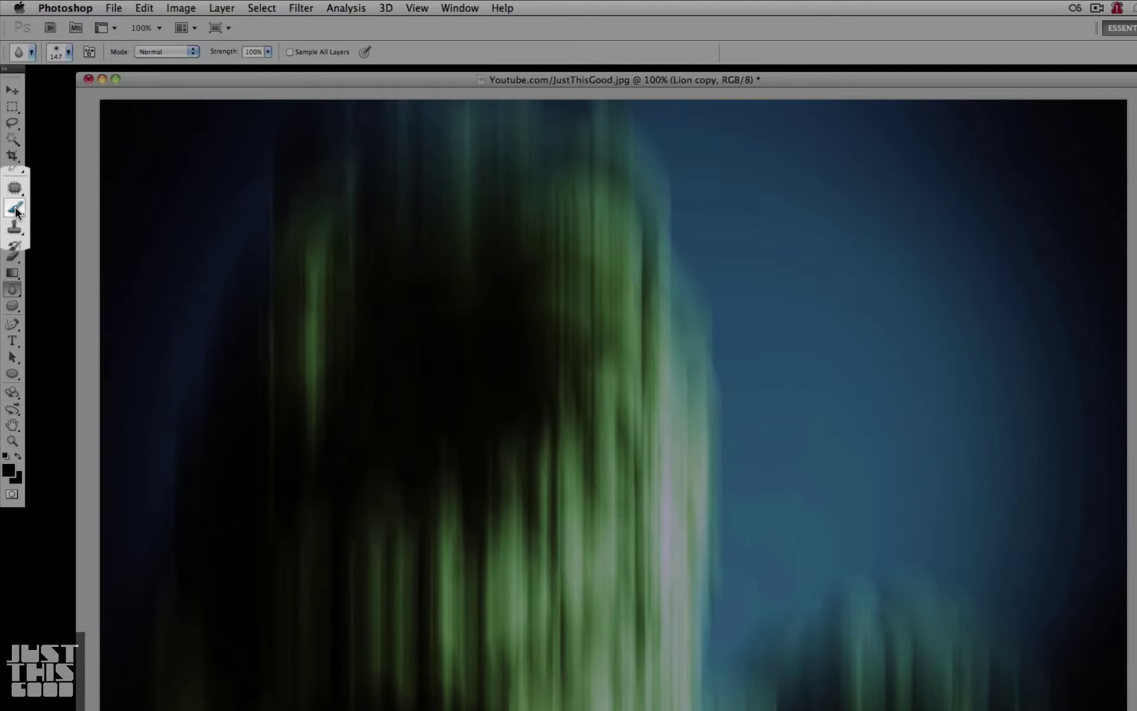
{"action": "left_click", "coordinate": [15, 208]}
{"action": "left_click", "coordinate": [68, 52]}
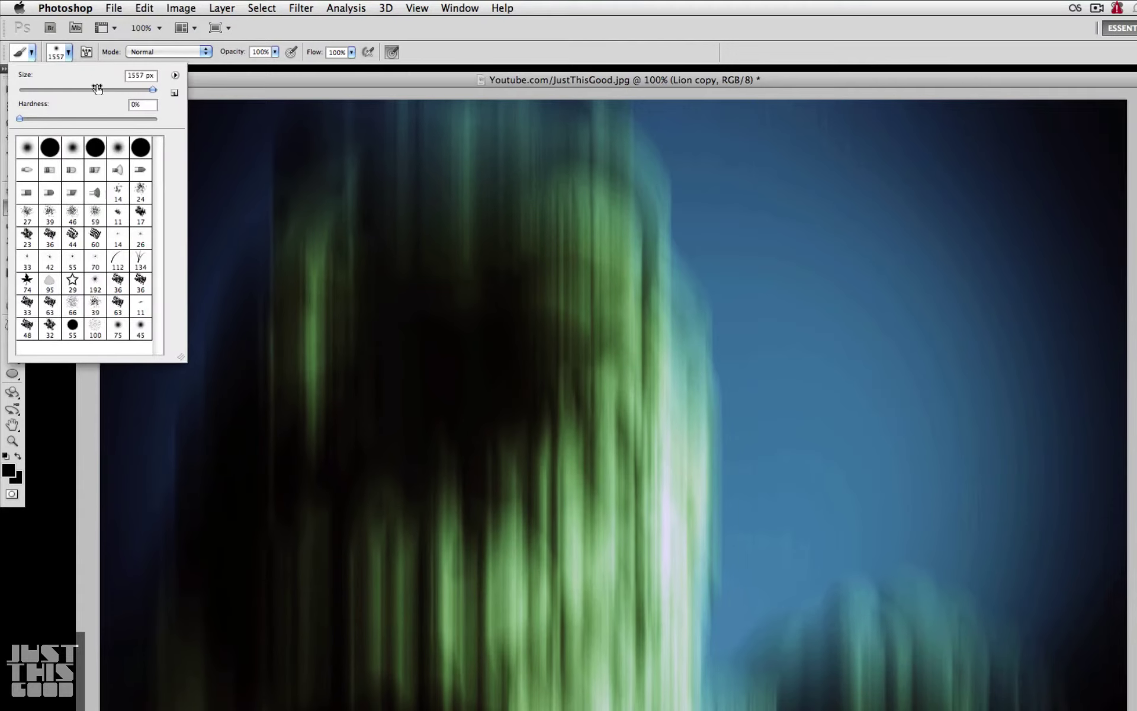
{"action": "left_click", "coordinate": [140, 89]}
{"action": "left_click", "coordinate": [222, 162]}
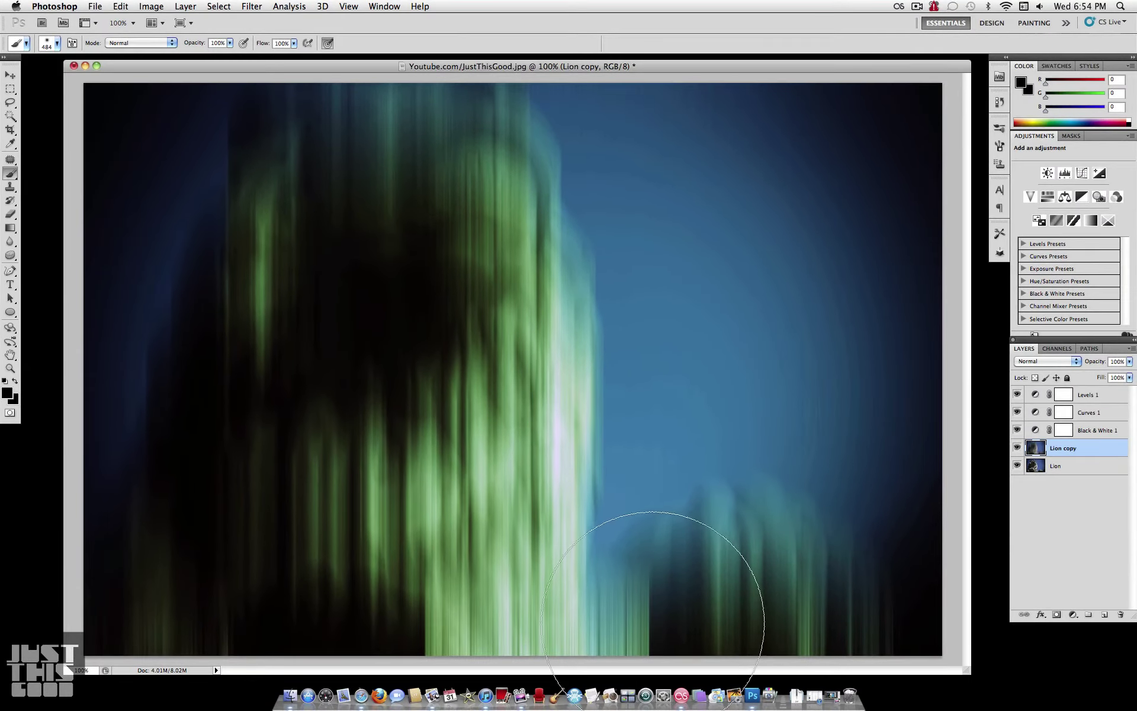
- Paint black over the blue areas at the bottom, top centre, right and left
{"action": "left_click", "coordinate": [631, 616]}
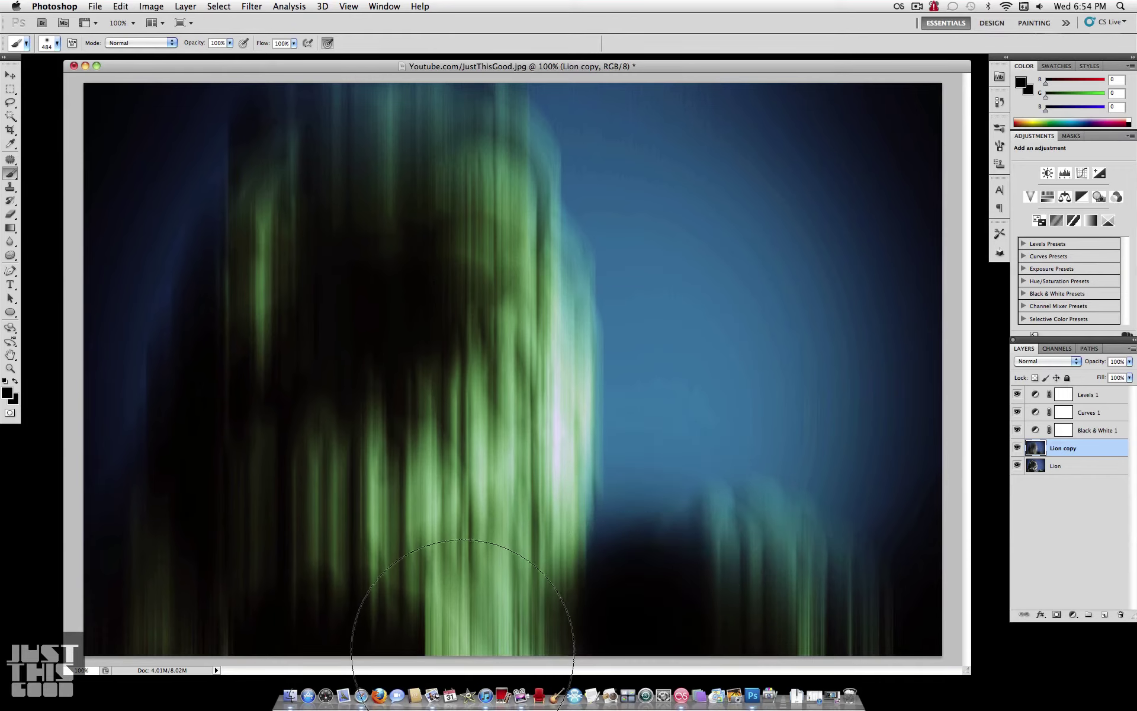
{"action": "left_click_drag", "start_coordinate": [462, 567], "coordinate": [411, 627]}
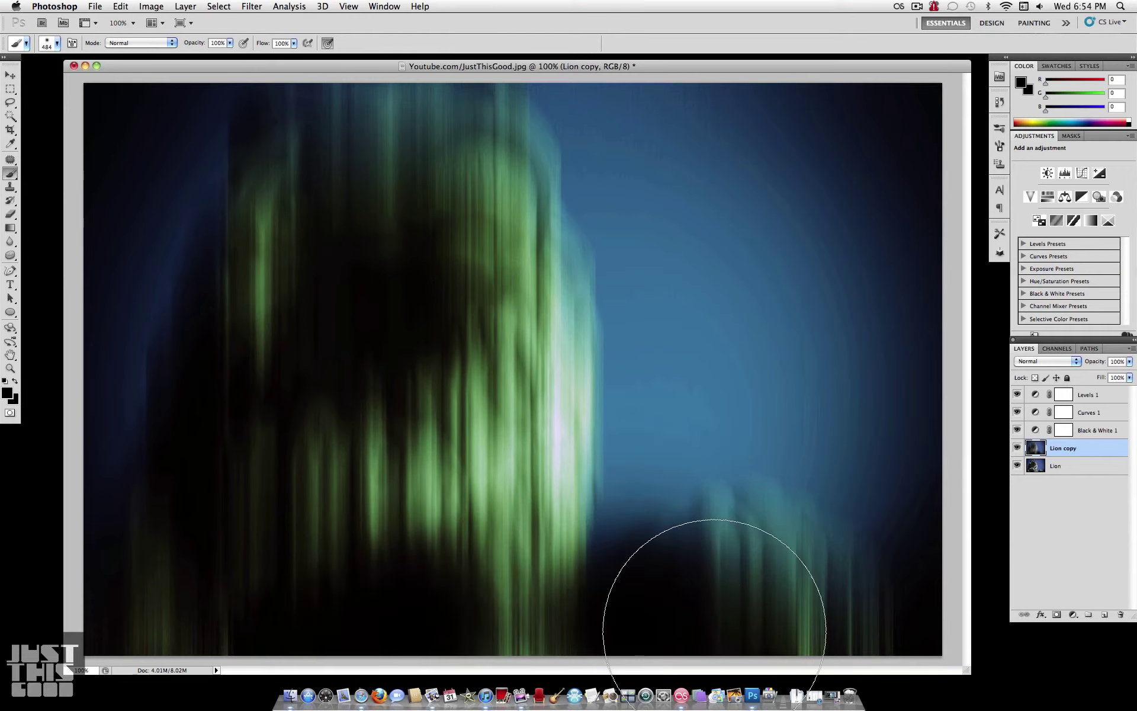
{"action": "left_click", "coordinate": [610, 165]}
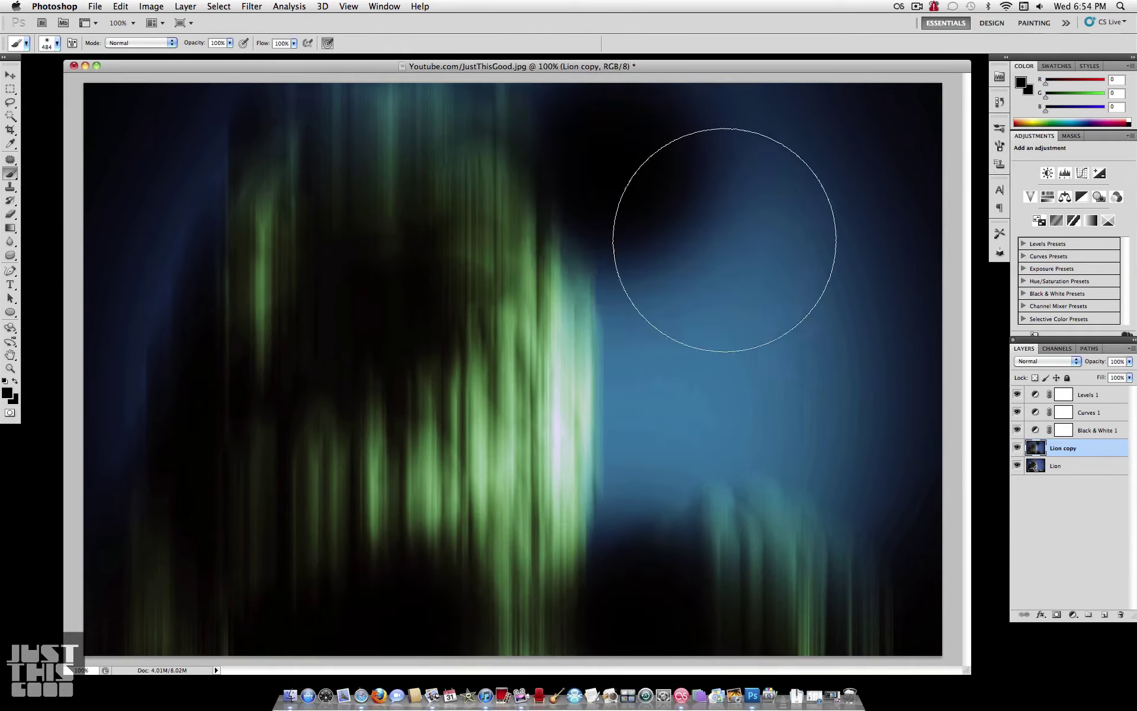
{"action": "left_click", "coordinate": [813, 407]}
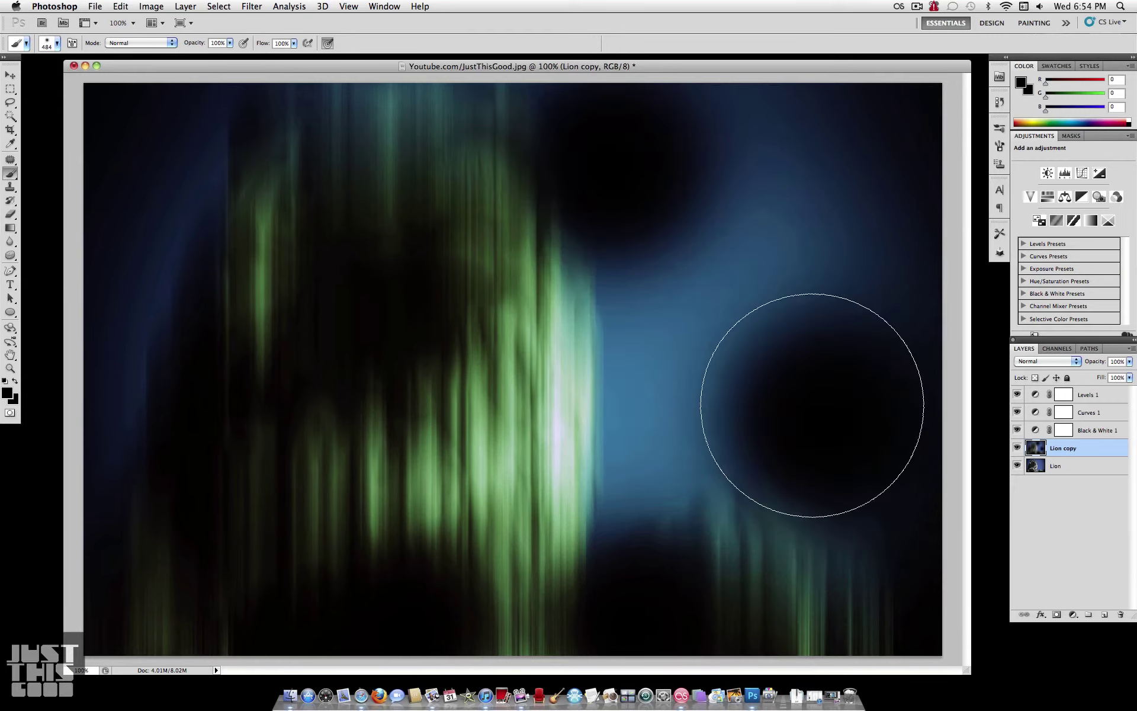
{"action": "left_click", "coordinate": [160, 177]}
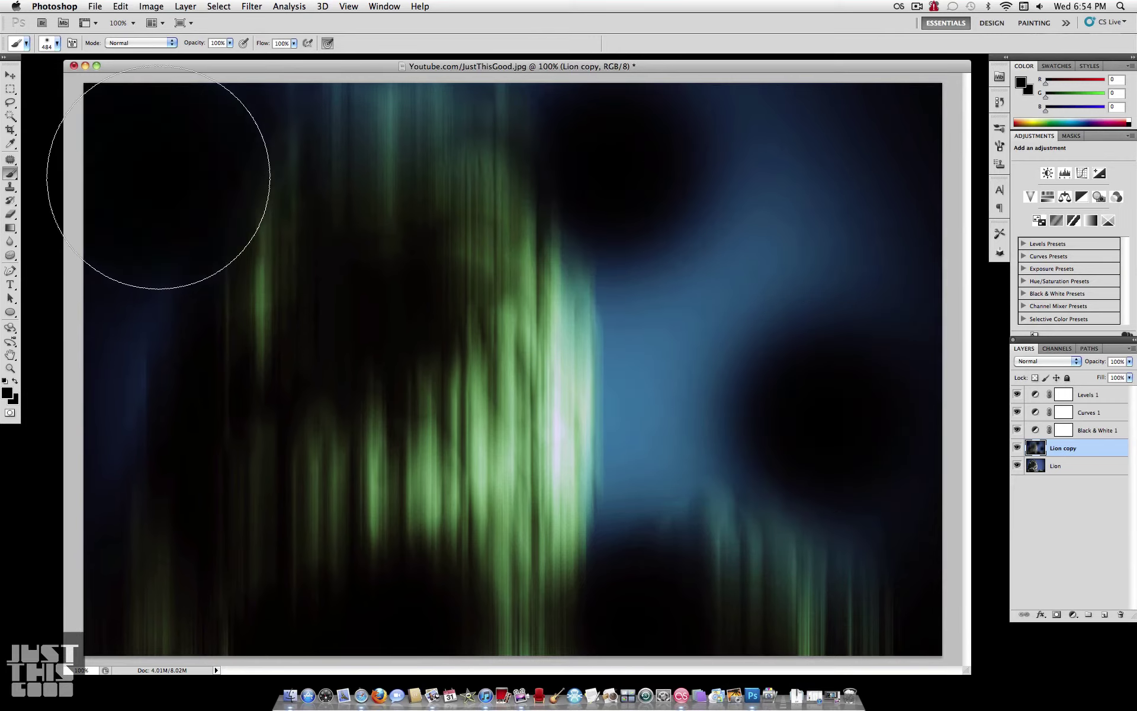
{"action": "left_click", "coordinate": [140, 355]}
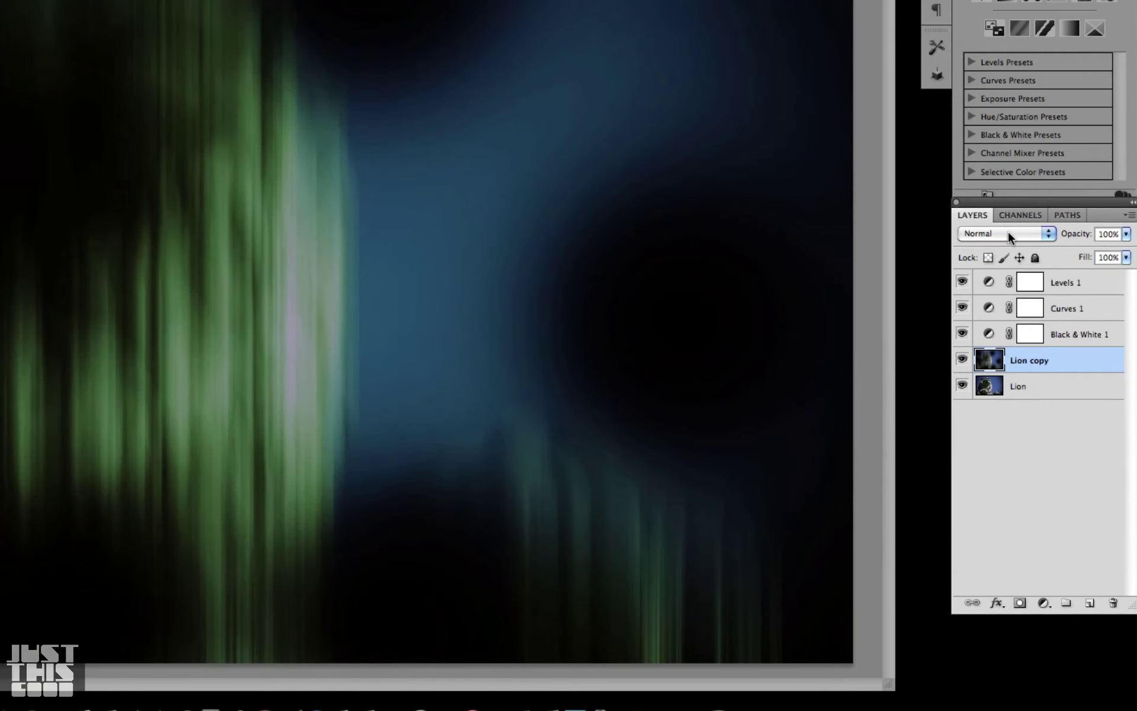
- Set Lion copy to Screen blend mode and paint black over unwanted glow in the sky
{"action": "left_click", "coordinate": [1008, 233]}
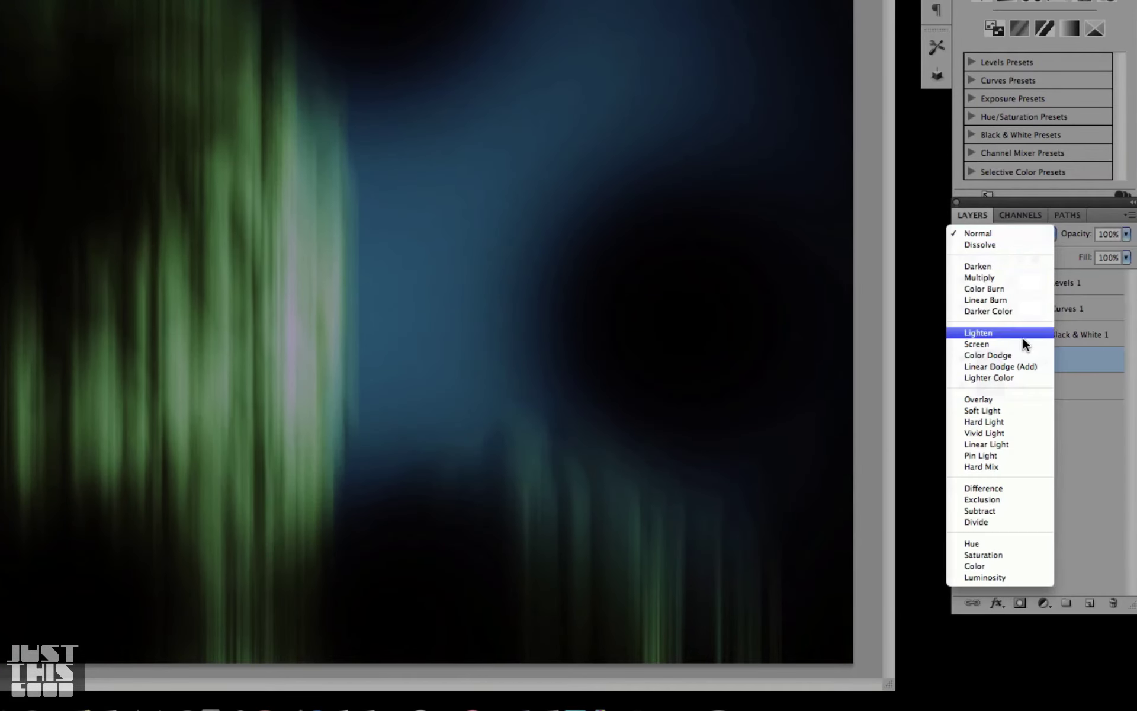
{"action": "left_click", "coordinate": [1020, 350]}
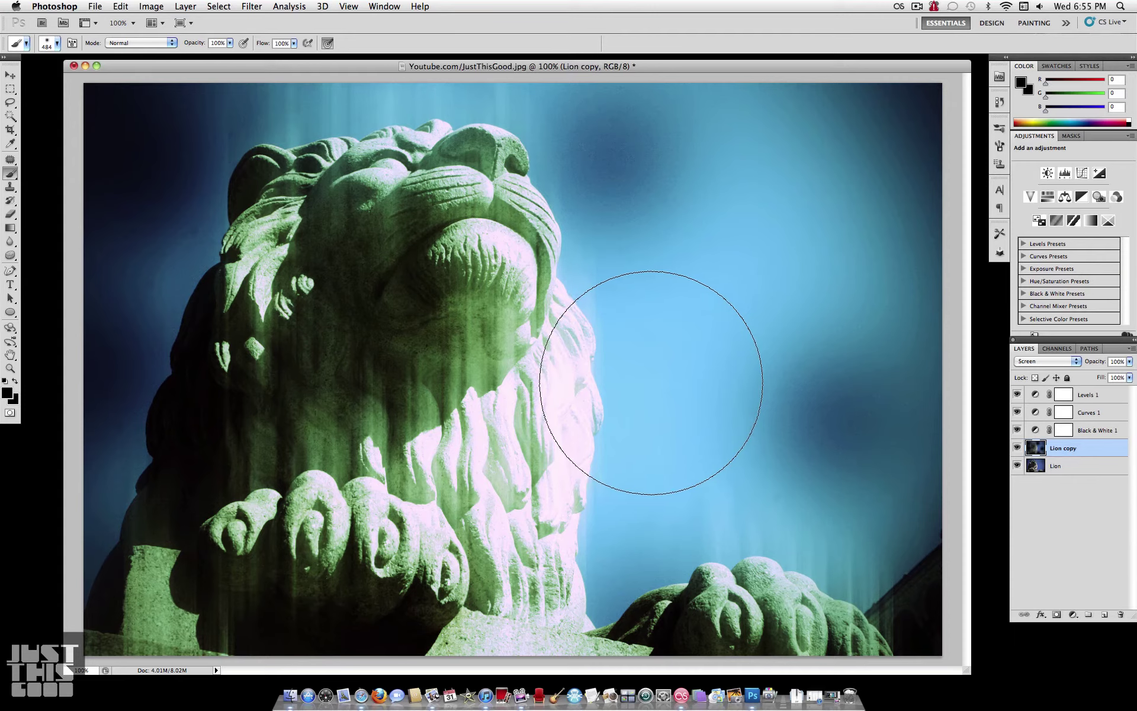
{"action": "left_click", "coordinate": [650, 382]}
{"action": "mouse_move", "coordinate": [771, 392]}
{"action": "left_mouse_down"}
{"action": "mouse_move", "coordinate": [876, 200]}
{"action": "mouse_move", "coordinate": [729, 268]}
{"action": "mouse_move", "coordinate": [792, 159]}
{"action": "mouse_move", "coordinate": [806, 343]}
{"action": "mouse_move", "coordinate": [877, 484]}
{"action": "mouse_move", "coordinate": [927, 549]}
{"action": "mouse_move", "coordinate": [940, 598]}
{"action": "left_mouse_up"}
{"action": "mouse_move", "coordinate": [122, 142]}
{"action": "left_mouse_down"}
{"action": "mouse_move", "coordinate": [157, 161]}
{"action": "mouse_move", "coordinate": [205, 105]}
{"action": "mouse_move", "coordinate": [528, 1]}
{"action": "mouse_move", "coordinate": [759, 36]}
{"action": "mouse_move", "coordinate": [813, 72]}
{"action": "mouse_move", "coordinate": [337, 41]}
{"action": "mouse_move", "coordinate": [151, 131]}
{"action": "mouse_move", "coordinate": [79, 318]}
{"action": "mouse_move", "coordinate": [61, 494]}
{"action": "mouse_move", "coordinate": [142, 651]}
{"action": "mouse_move", "coordinate": [218, 709]}
{"action": "mouse_move", "coordinate": [911, 612]}
{"action": "left_mouse_up"}
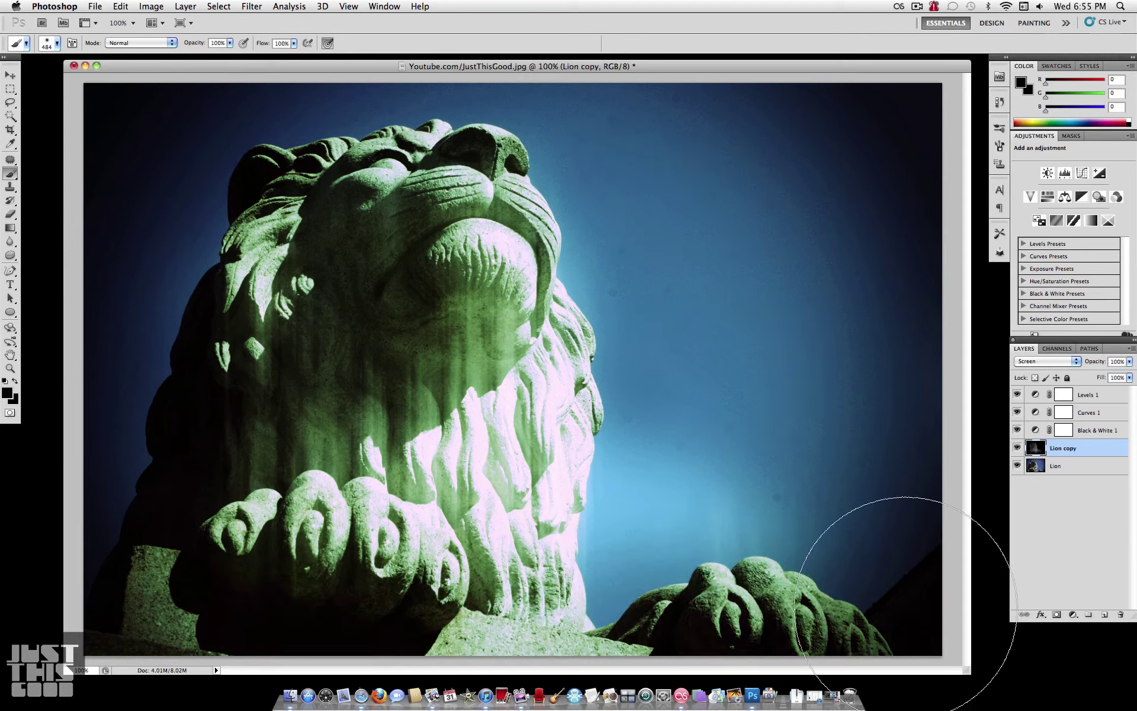
- Lower Lion copy's opacity to 84%, darkening mane glow and toggling visibility to compare
{"action": "left_click", "coordinate": [1131, 361]}
{"action": "mouse_move", "coordinate": [592, 492]}
{"action": "left_mouse_down"}
{"action": "mouse_move", "coordinate": [589, 444]}
{"action": "mouse_move", "coordinate": [584, 482]}
{"action": "mouse_move", "coordinate": [488, 452]}
{"action": "mouse_move", "coordinate": [592, 450]}
{"action": "left_mouse_up"}
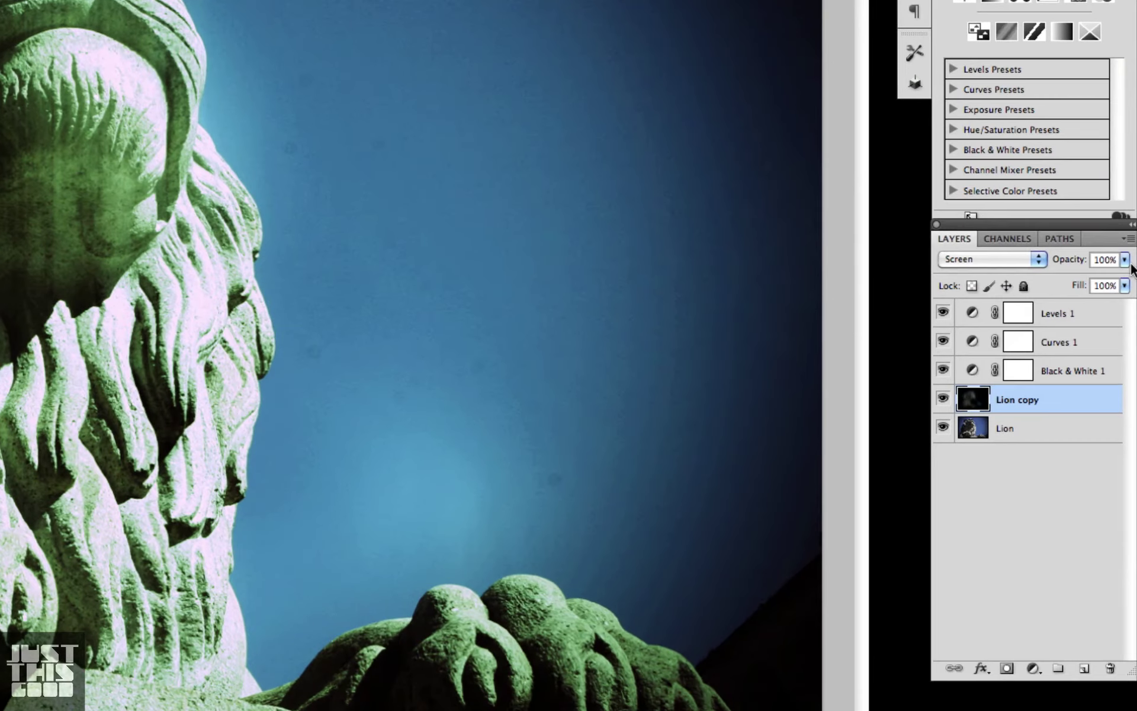
{"action": "left_click", "coordinate": [1125, 260]}
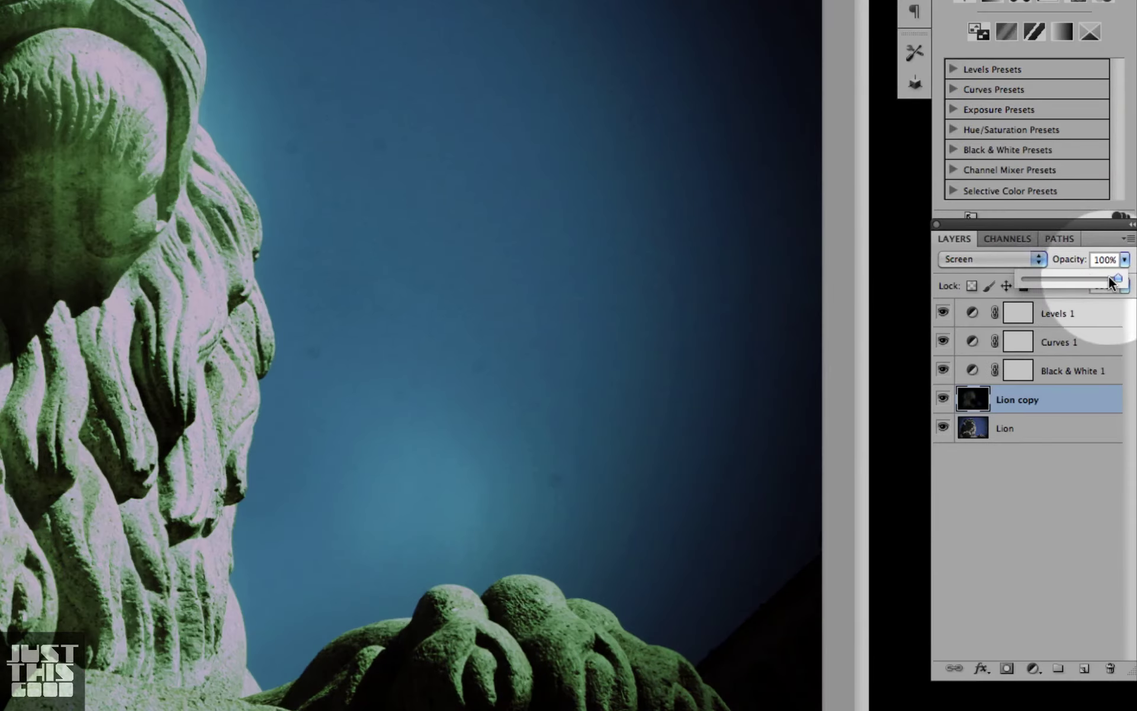
{"action": "left_click_drag", "start_coordinate": [1109, 276], "coordinate": [1098, 276]}
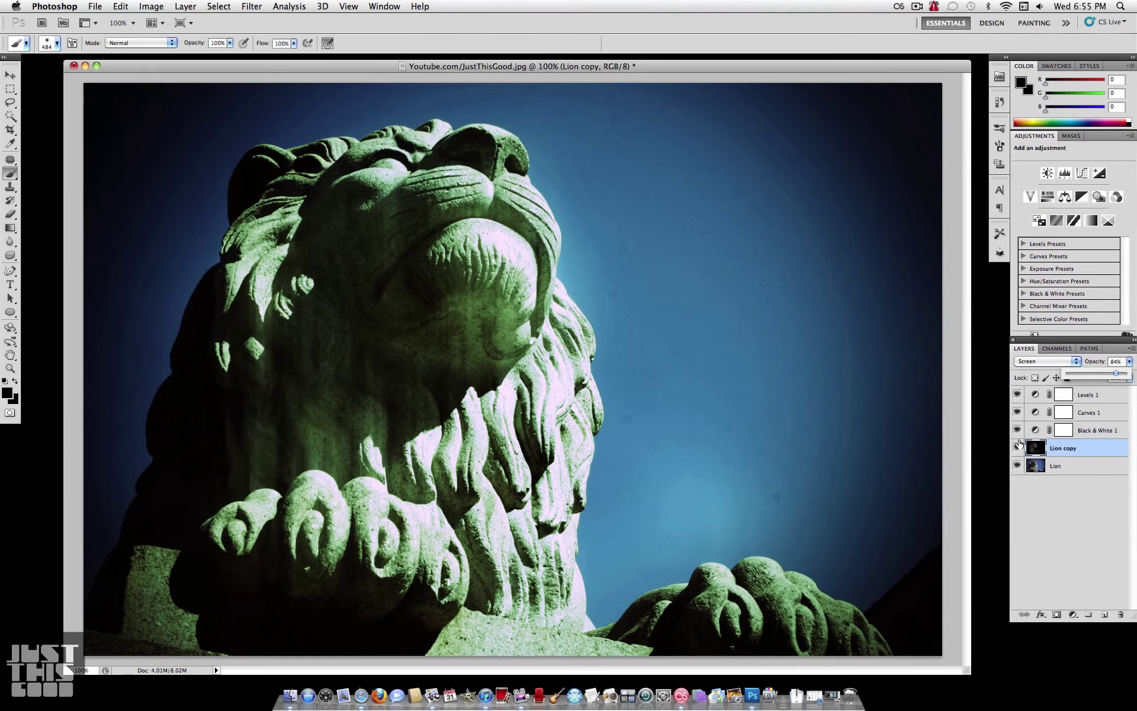
{"action": "left_click", "coordinate": [1018, 447]}
{"action": "left_click", "coordinate": [1018, 447]}
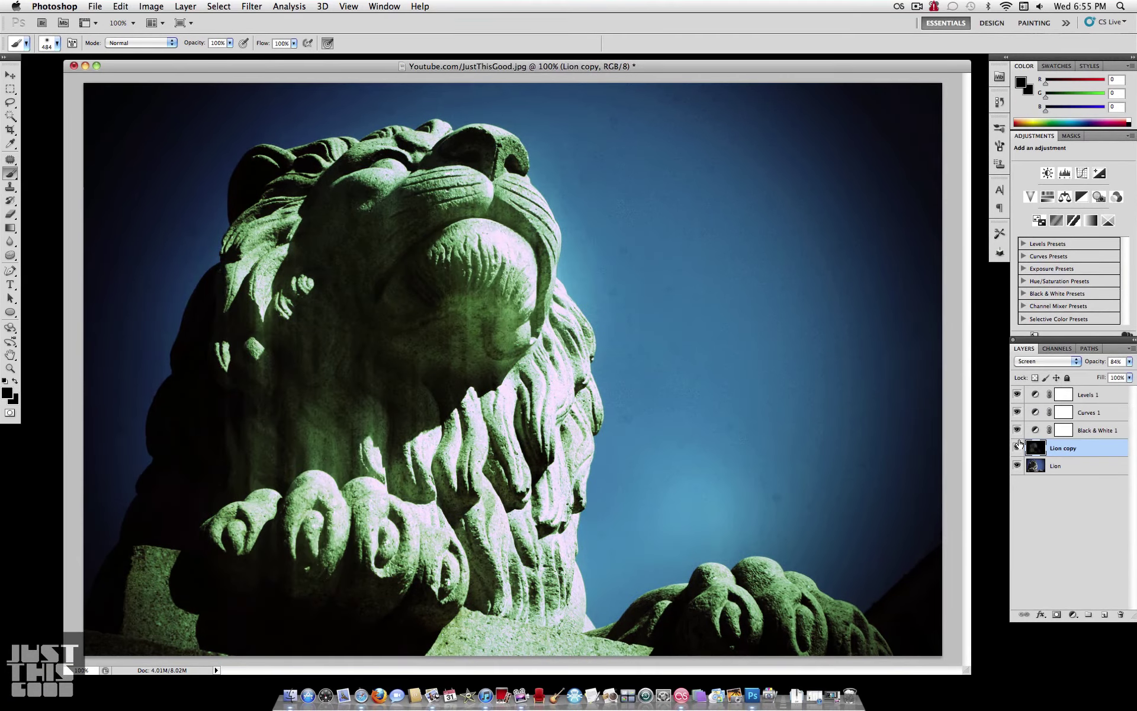
{"action": "mouse_move", "coordinate": [241, 401]}
{"action": "left_mouse_down"}
{"action": "mouse_move", "coordinate": [233, 406]}
{"action": "mouse_move", "coordinate": [241, 368]}
{"action": "mouse_move", "coordinate": [274, 407]}
{"action": "left_mouse_up"}
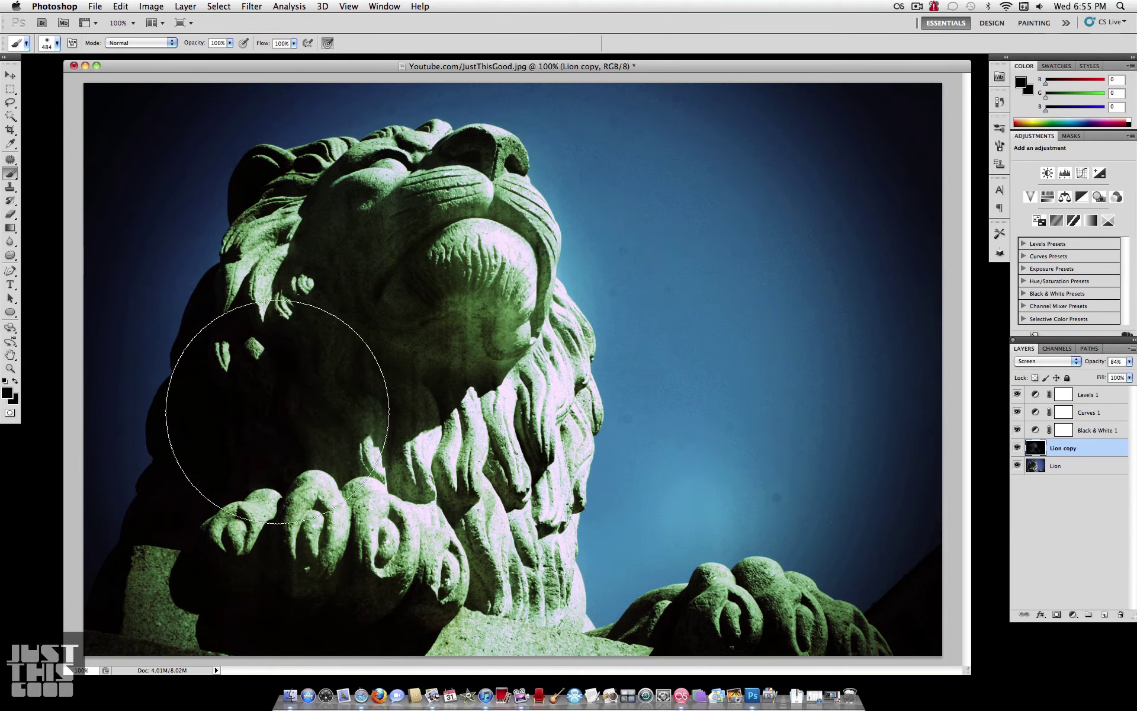
{"action": "left_click", "coordinate": [1017, 447]}
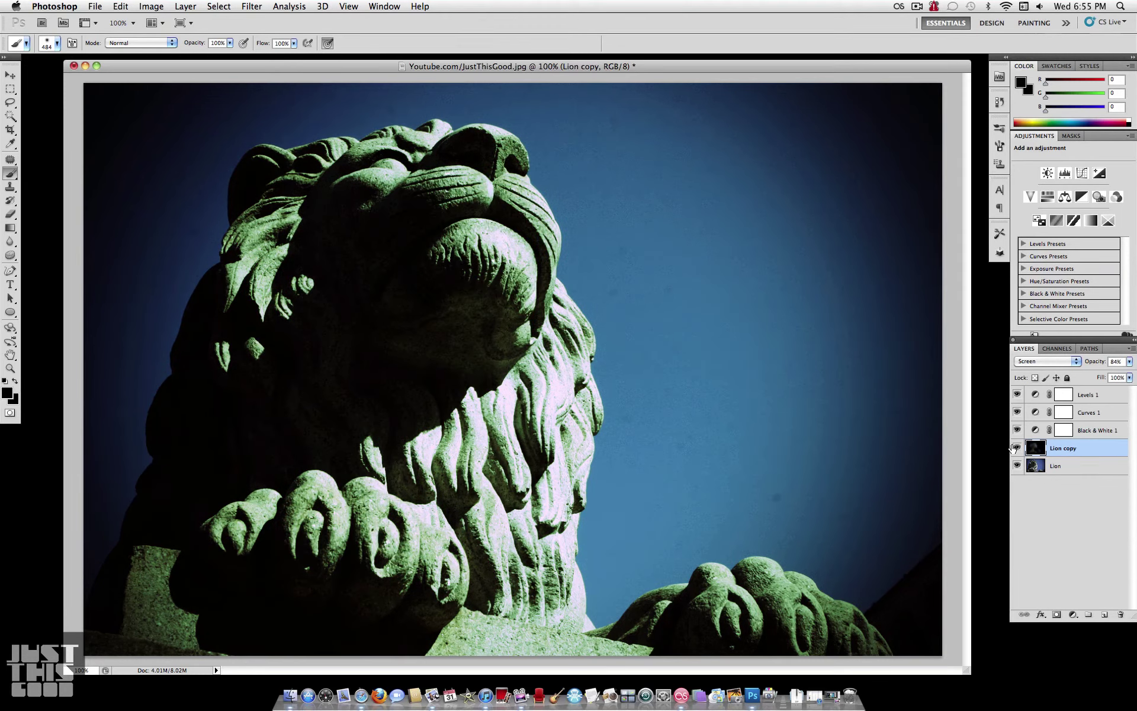
{"action": "left_click", "coordinate": [1015, 448]}
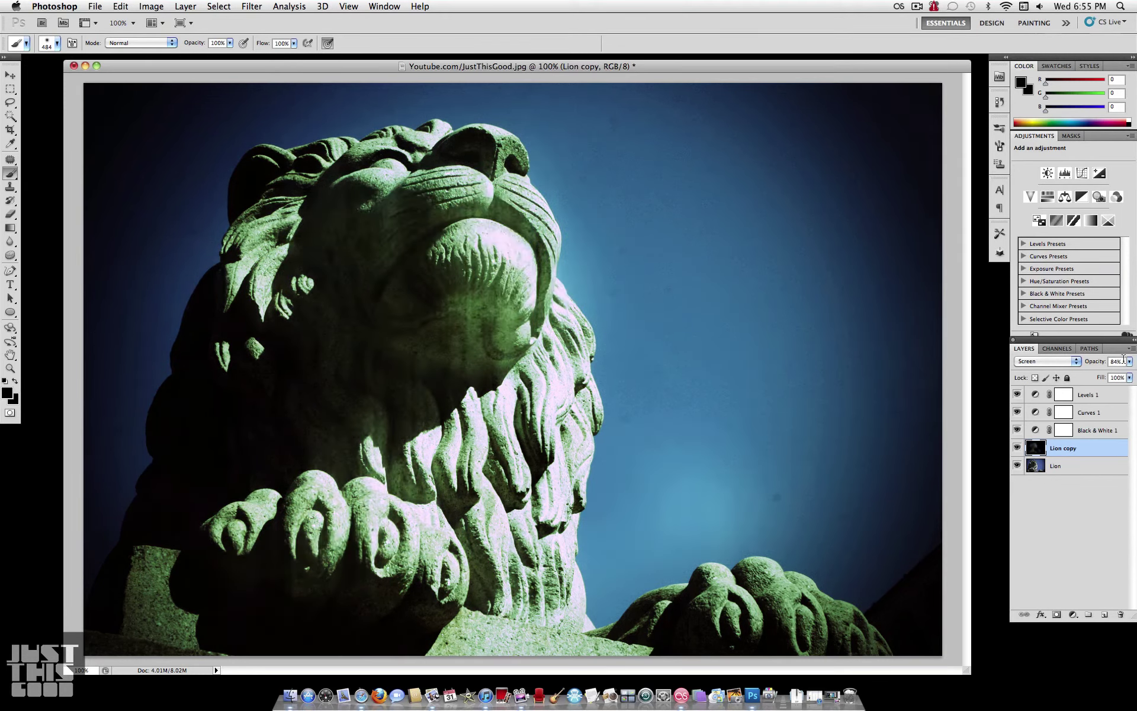
- Add a new empty Layer 1 above Levels 1
{"action": "left_click", "coordinate": [1105, 400]}
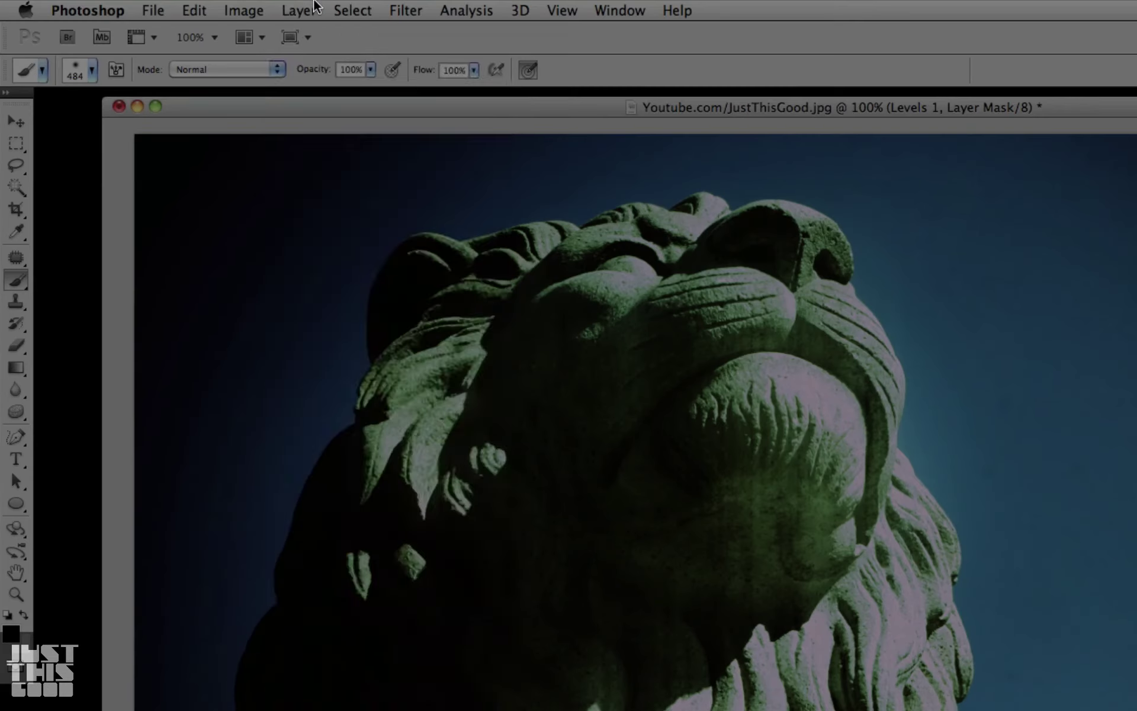
{"action": "left_click", "coordinate": [185, 5]}
{"action": "mouse_move", "coordinate": [191, 21]}
{"action": "left_click", "coordinate": [522, 41]}
{"action": "key", "text": "Return"}
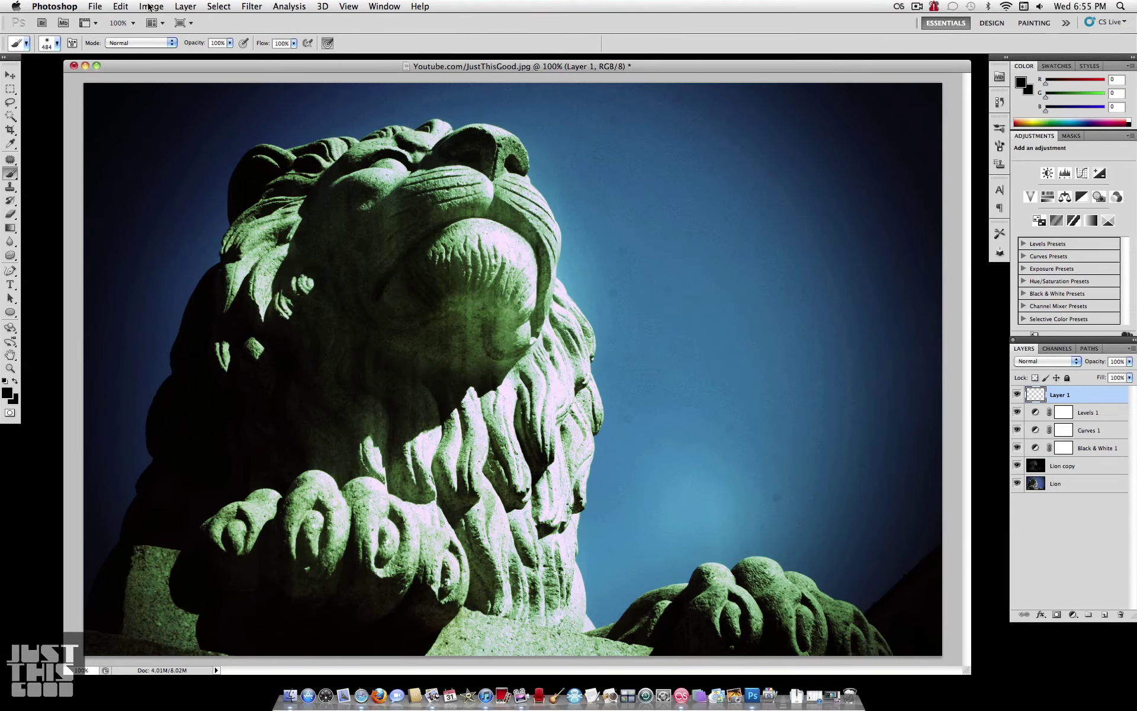
- Fill Layer 1 with a merged copy of the image using Apply Image
{"action": "left_click", "coordinate": [148, 7]}
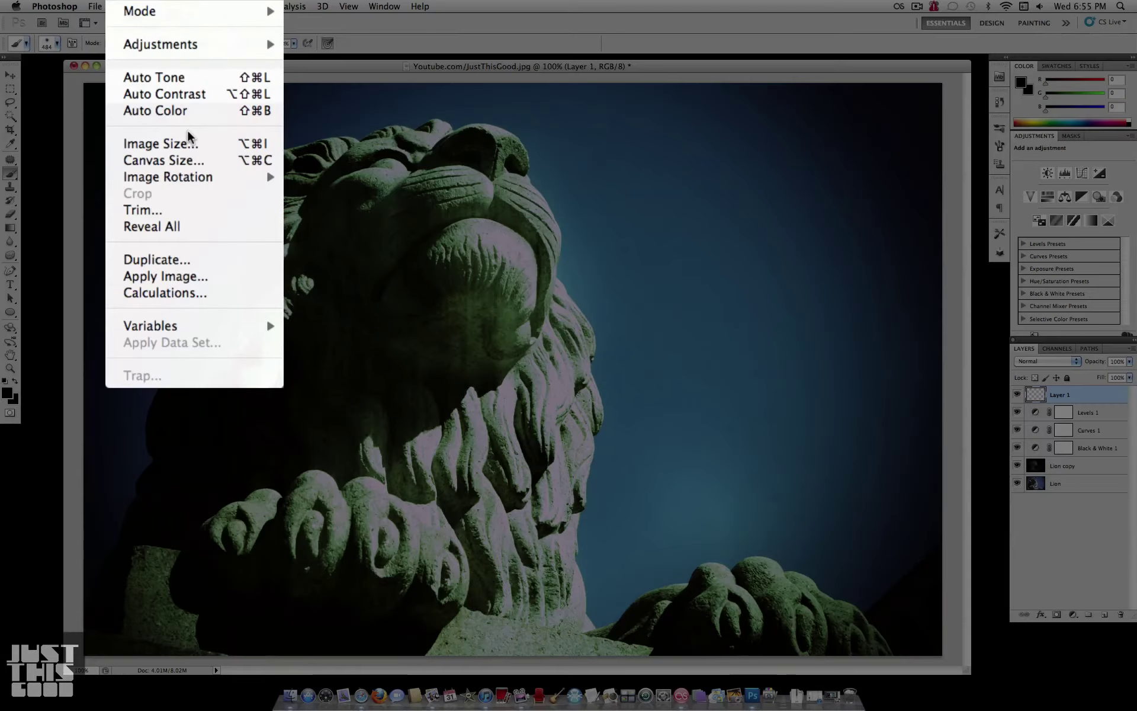
{"action": "left_click", "coordinate": [201, 280]}
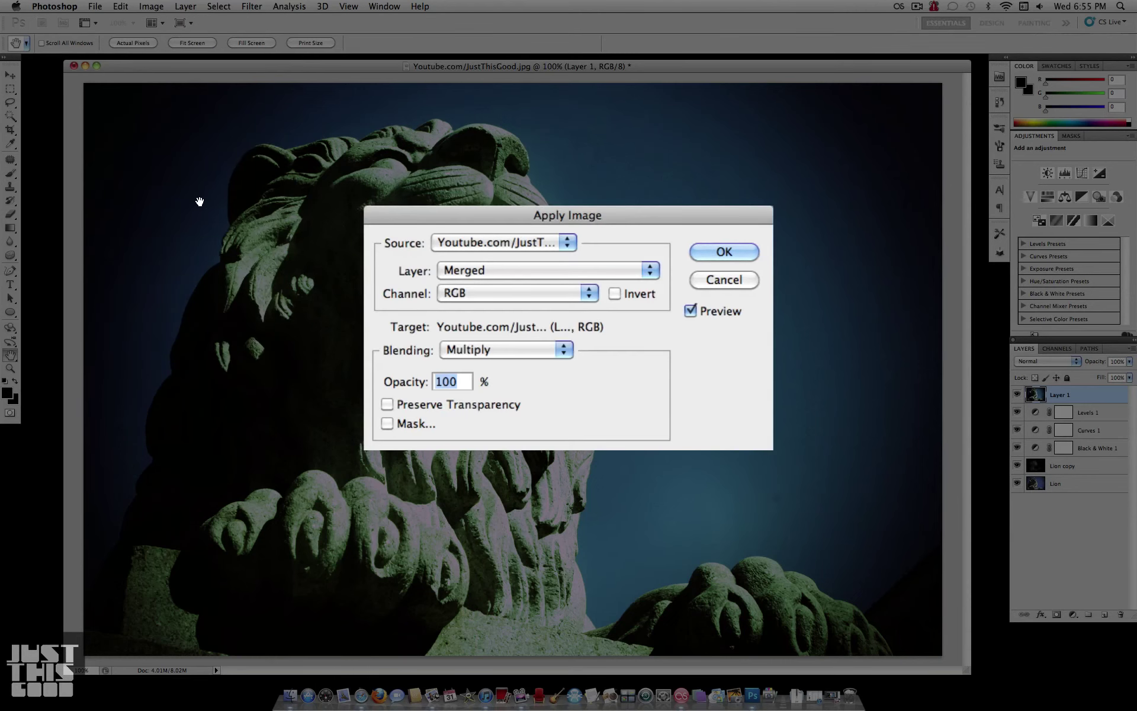
{"action": "key", "text": "Return"}
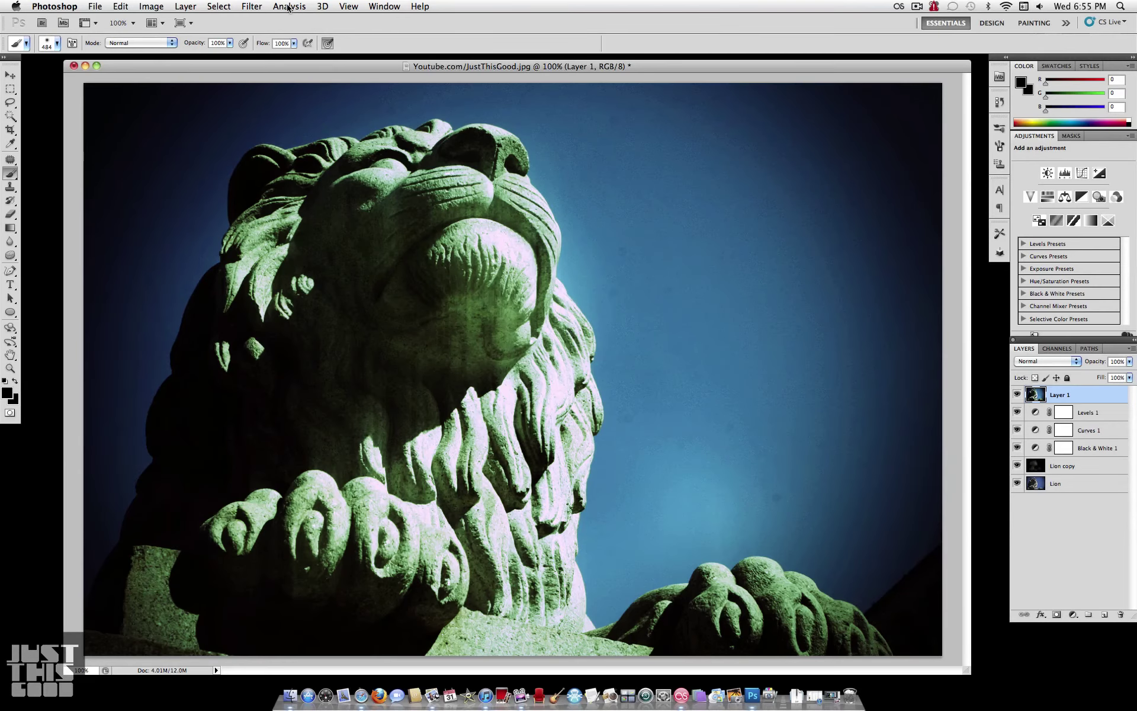
{"action": "left_click", "coordinate": [249, 6]}
- Apply Filter > Sharpen > Sharpen to the merged Layer 1
{"action": "mouse_move", "coordinate": [303, 202]}
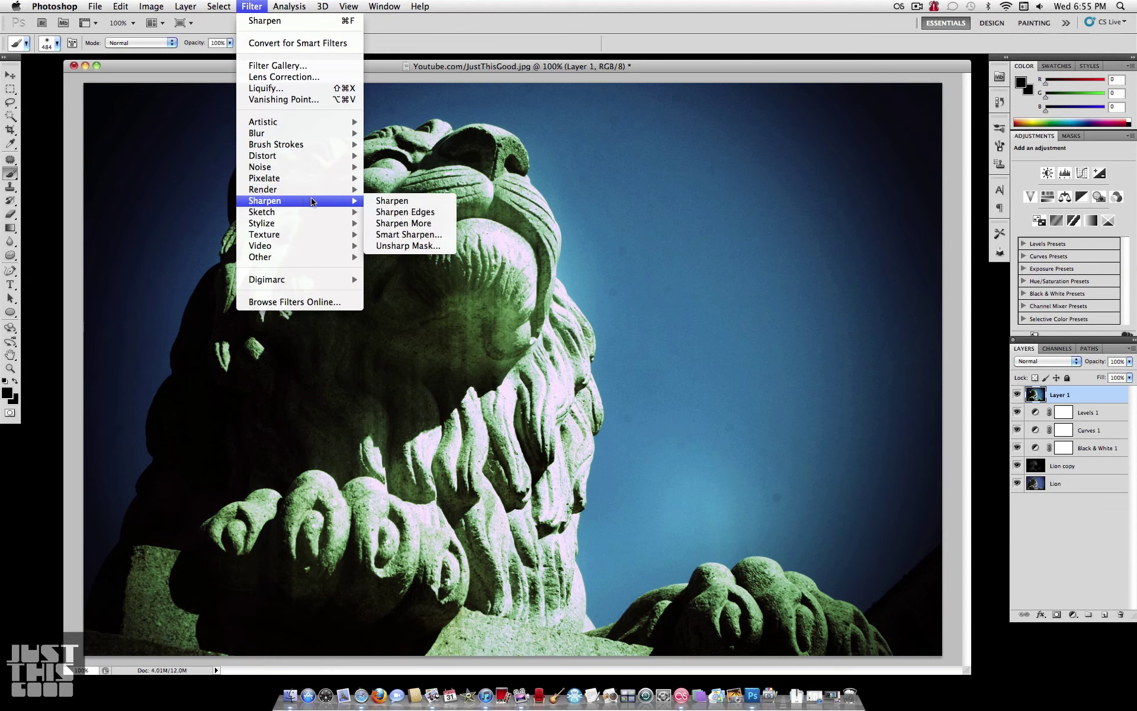
{"action": "left_click", "coordinate": [410, 202]}
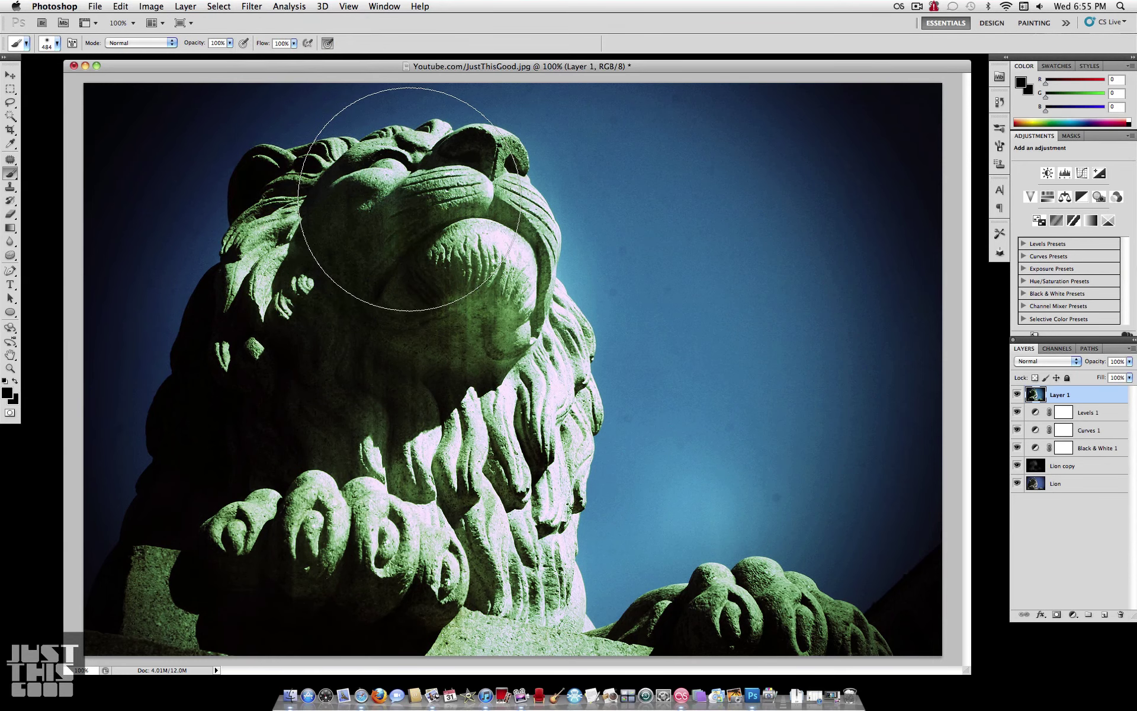